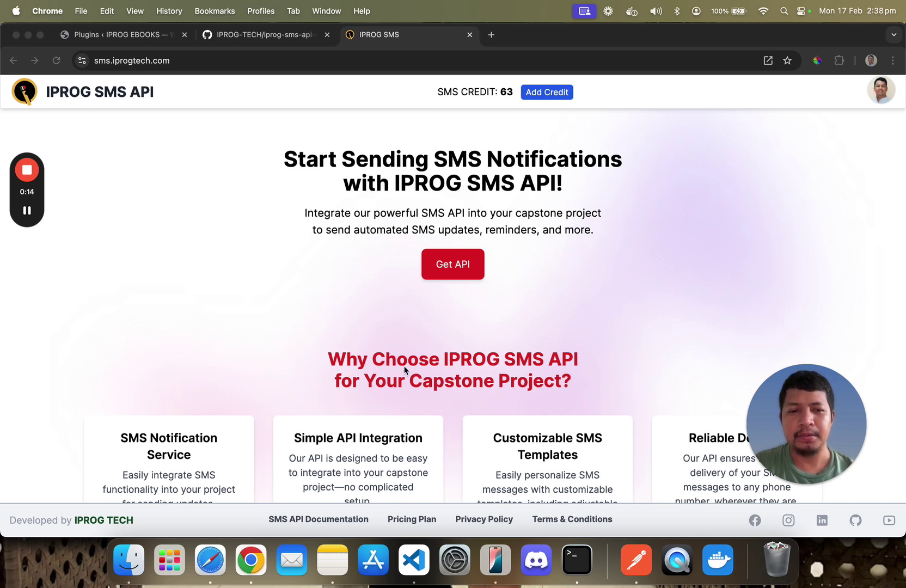
Scroll down the IPROG SMS API homepage toward the footer
scroll(375, 425, down, 3)
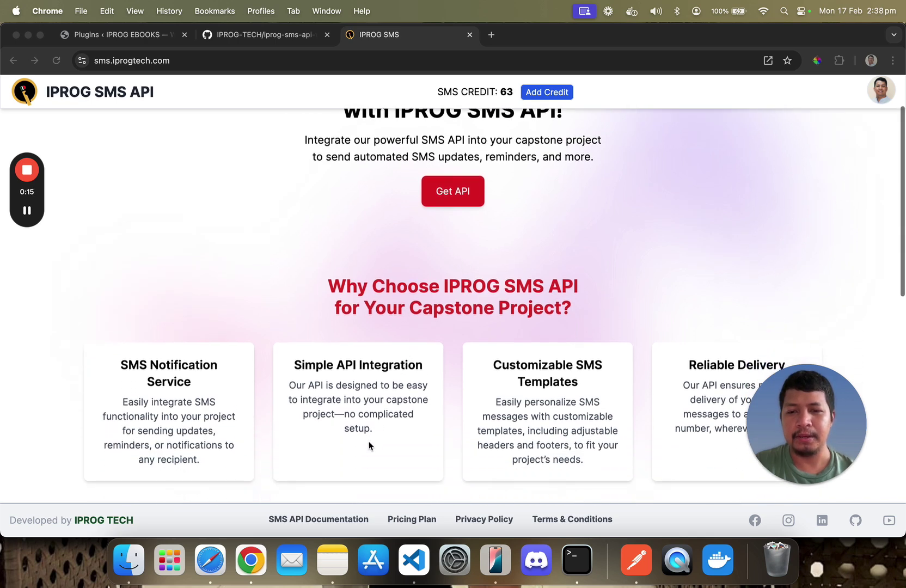
Open the SMS API Documentation page and scroll down to the code samples
click(322, 519)
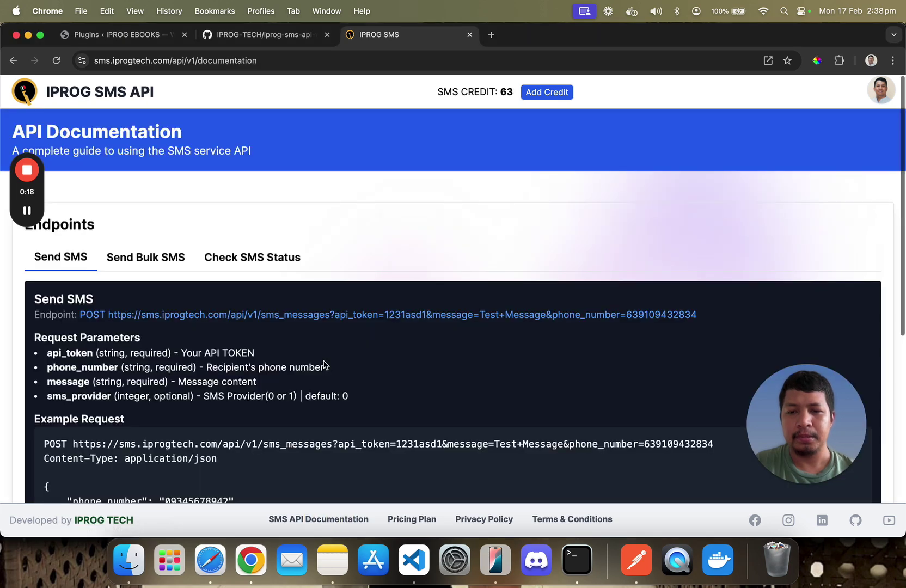
scroll(374, 310, down, 5)
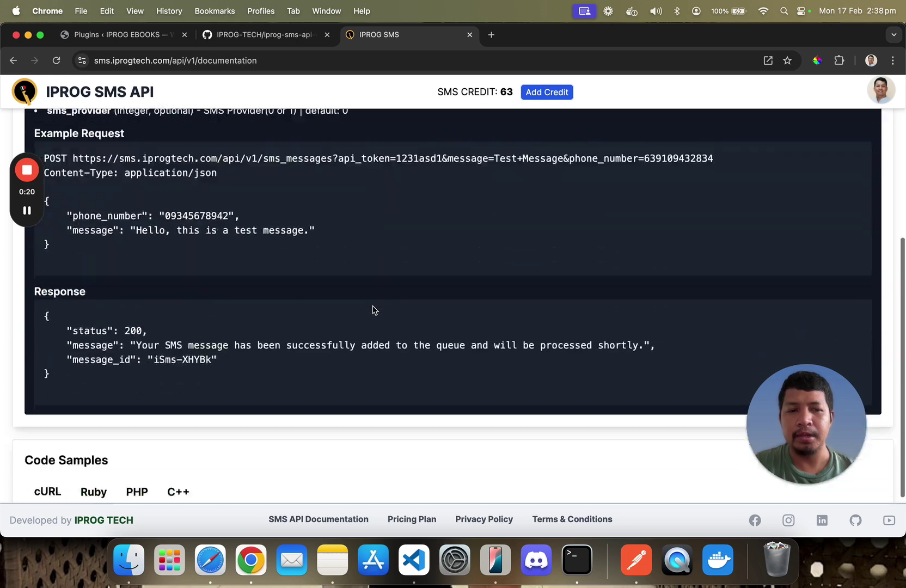
scroll(374, 311, down, 1)
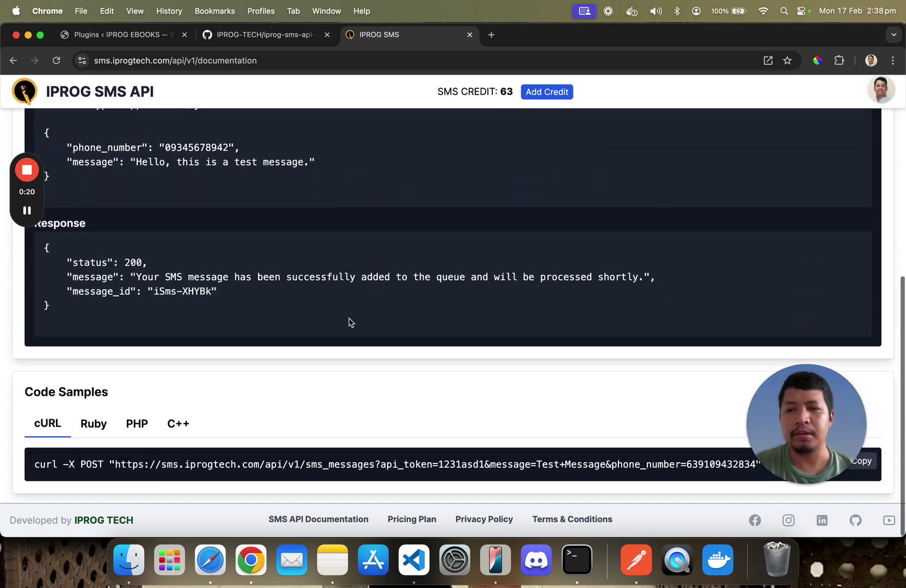
Compare the Ruby, PHP, C++ and cURL send-SMS samples, ending on PHP
click(91, 430)
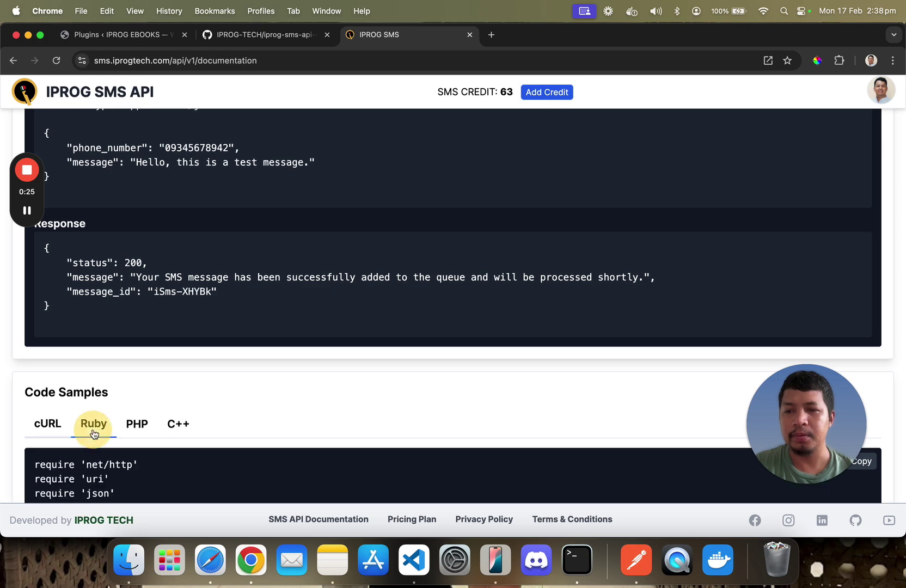
click(135, 425)
scroll(158, 392, down, 1)
click(173, 366)
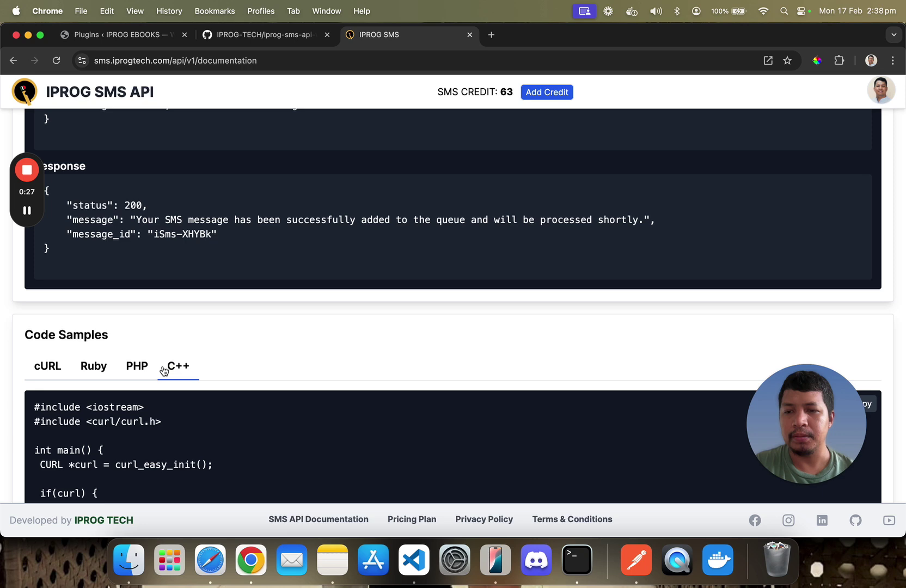
click(52, 370)
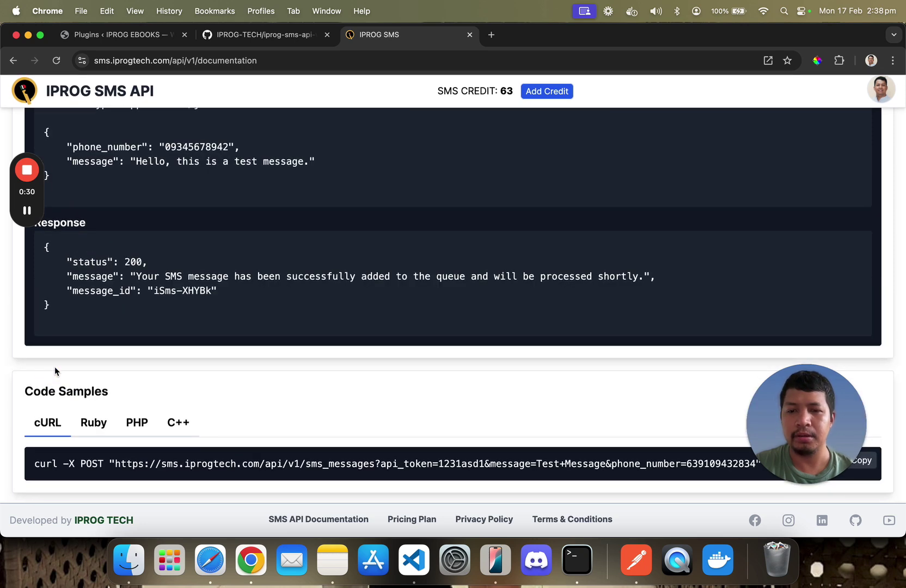
scroll(251, 394, up, 1)
scroll(250, 394, down, 1)
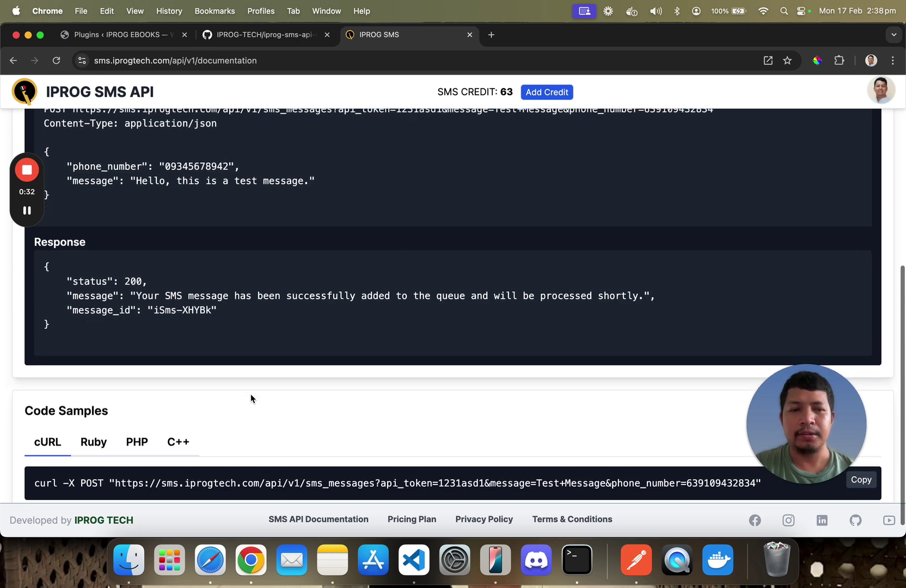
click(143, 442)
Read through the Send SMS endpoint's parameters, response and PHP sample
scroll(190, 403, down, 8)
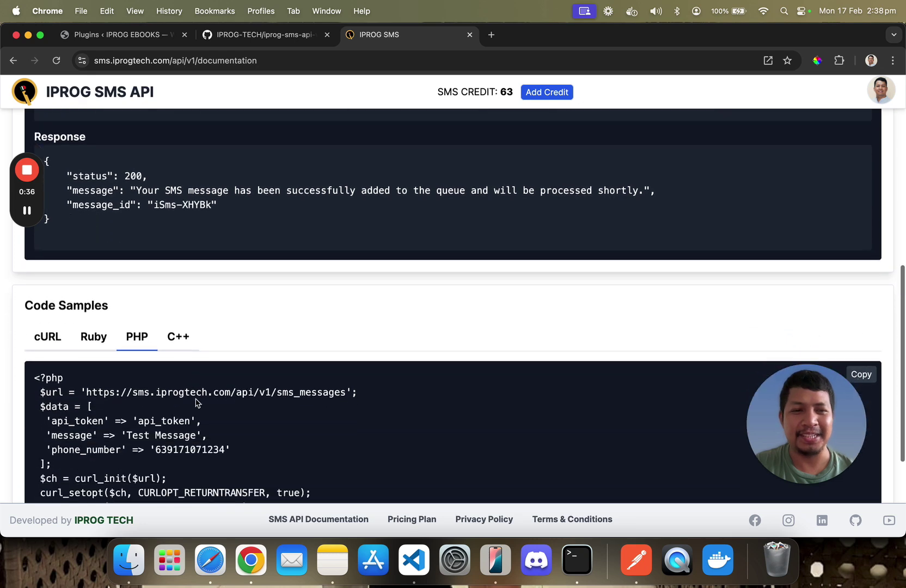
scroll(211, 425, down, 1)
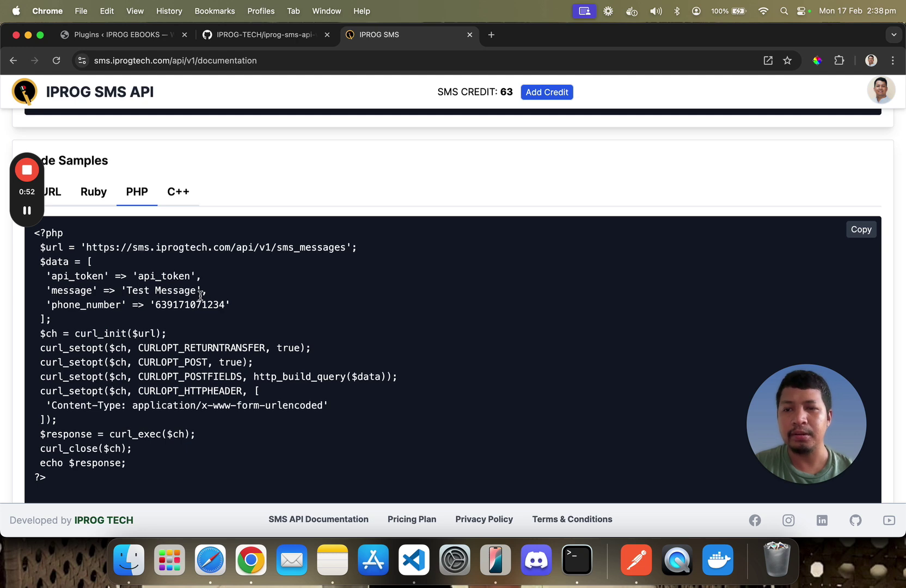
scroll(239, 276, up, 3)
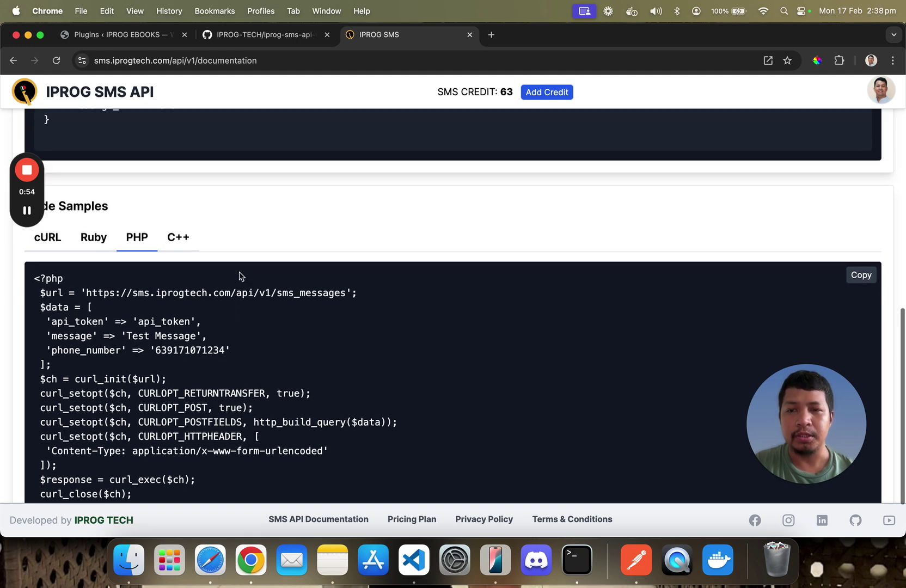
scroll(247, 295, down, 5)
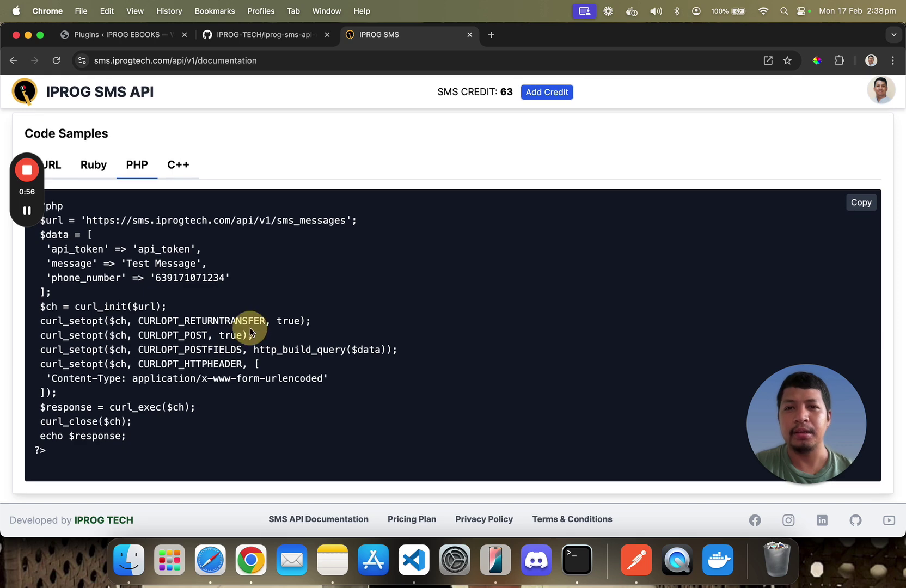
scroll(267, 259, up, 4)
scroll(266, 261, up, 5)
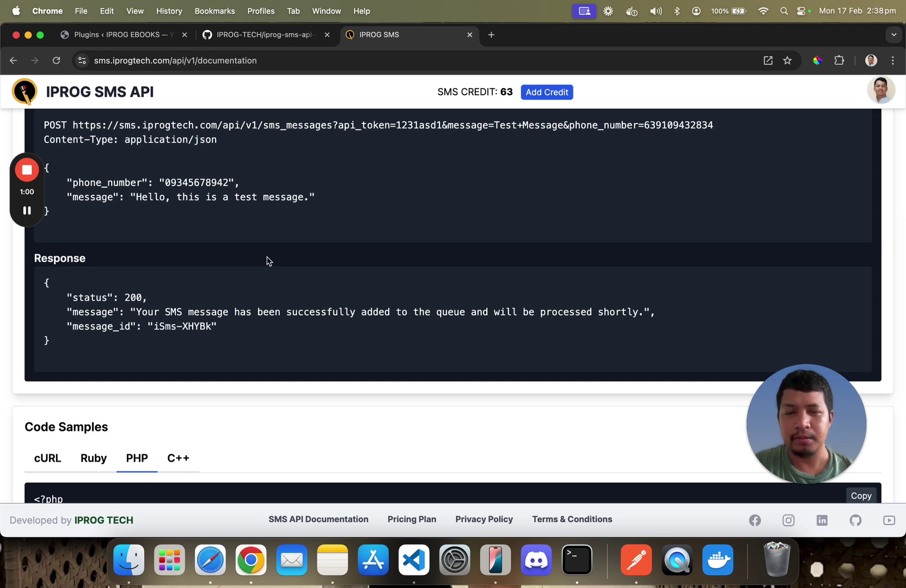
scroll(268, 260, down, 7)
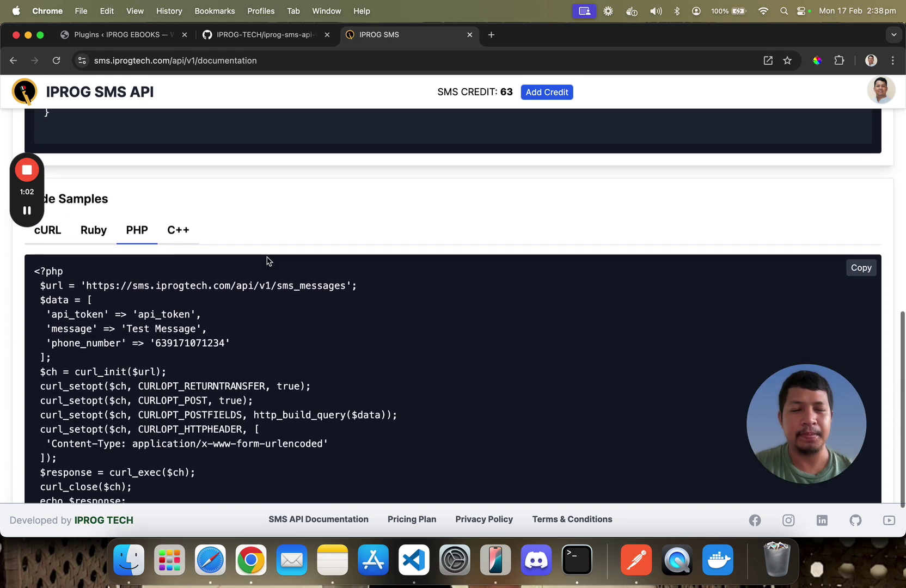
scroll(276, 225, up, 10)
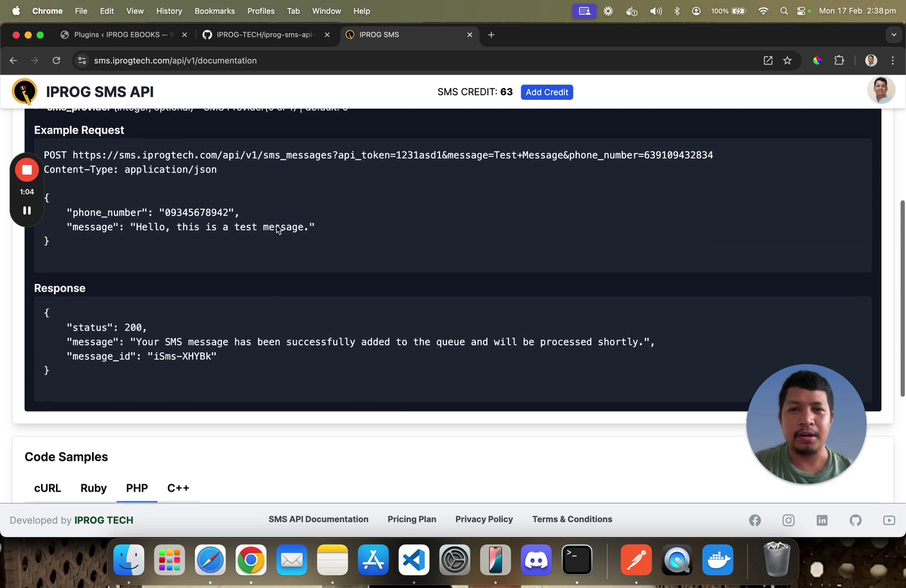
scroll(276, 224, up, 3)
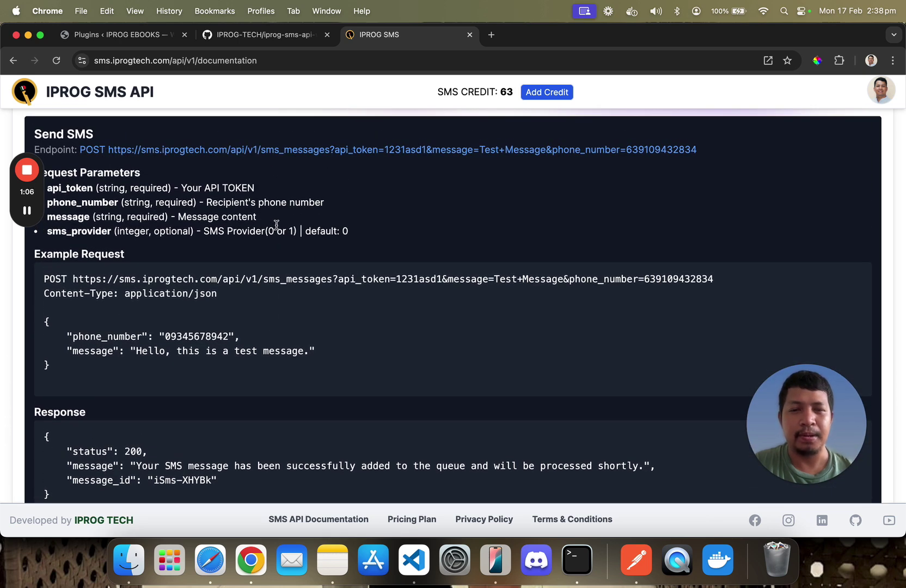
scroll(276, 224, up, 6)
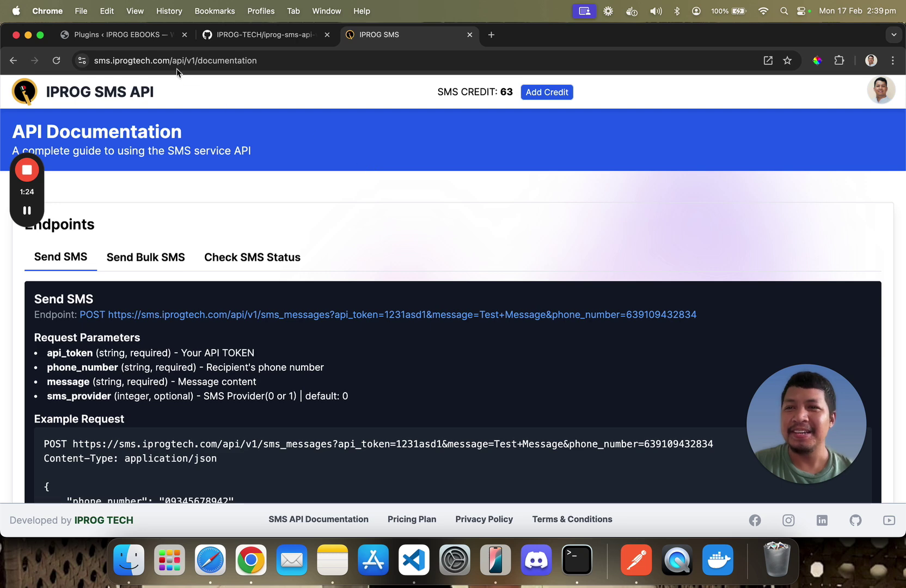
Review the WordPress installed plugins list, then switch to the iprog-sms-api GitHub repository
click(144, 34)
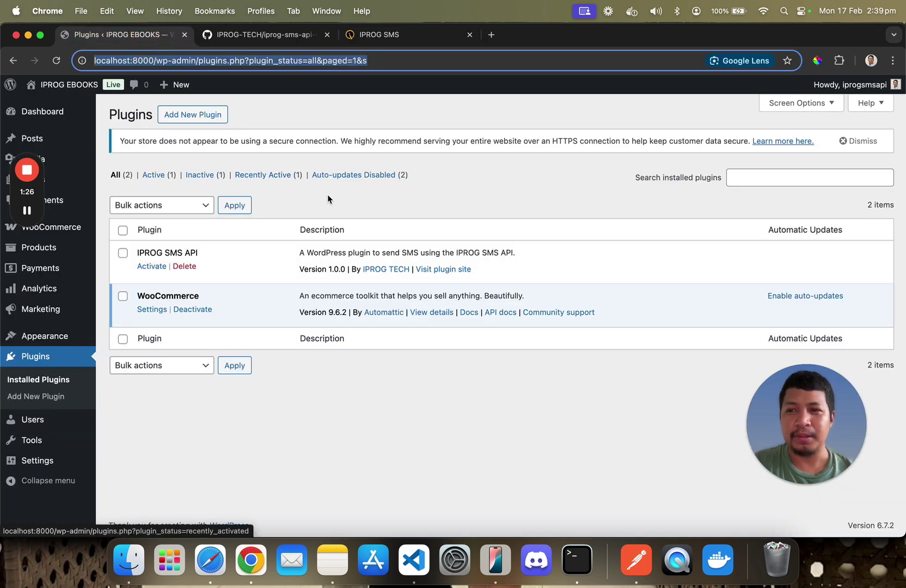
drag(36, 191, 877, 475)
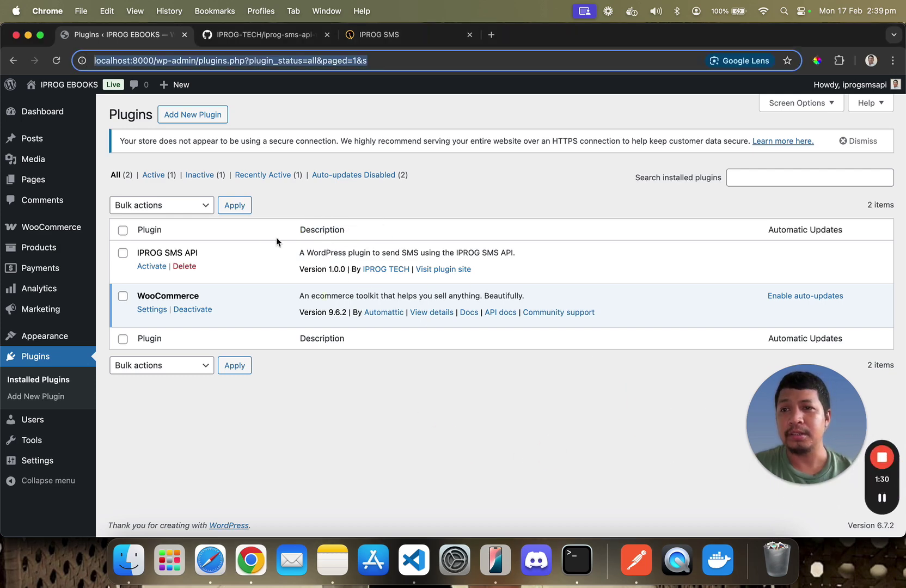
click(179, 391)
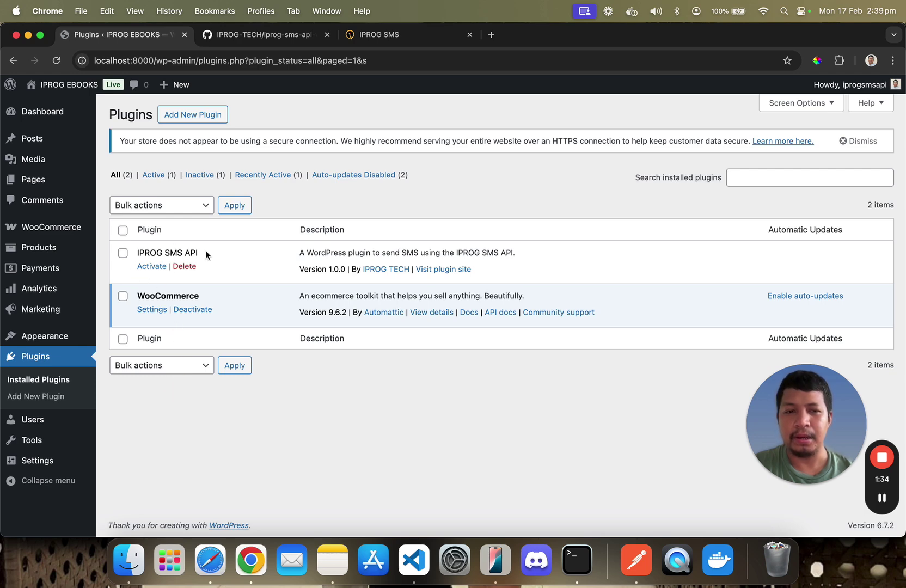
click(238, 266)
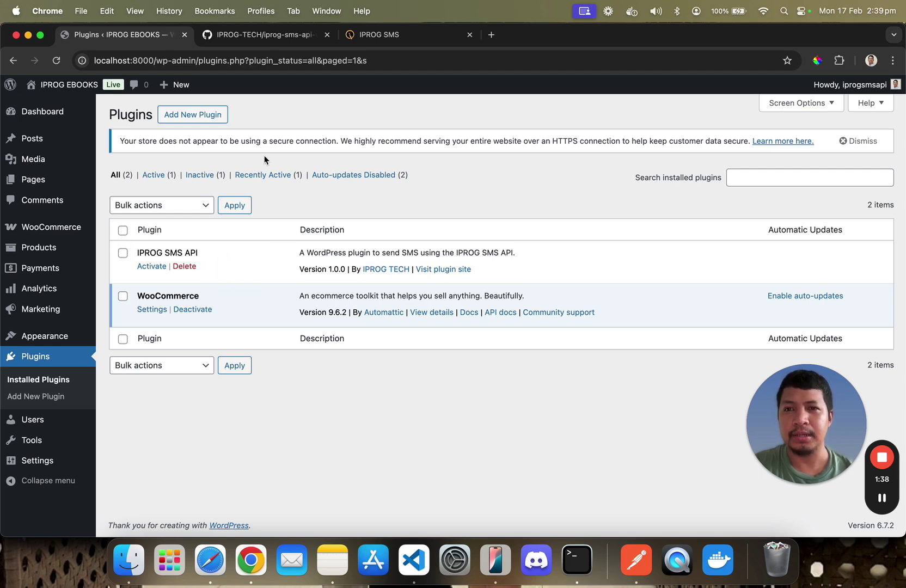
click(291, 39)
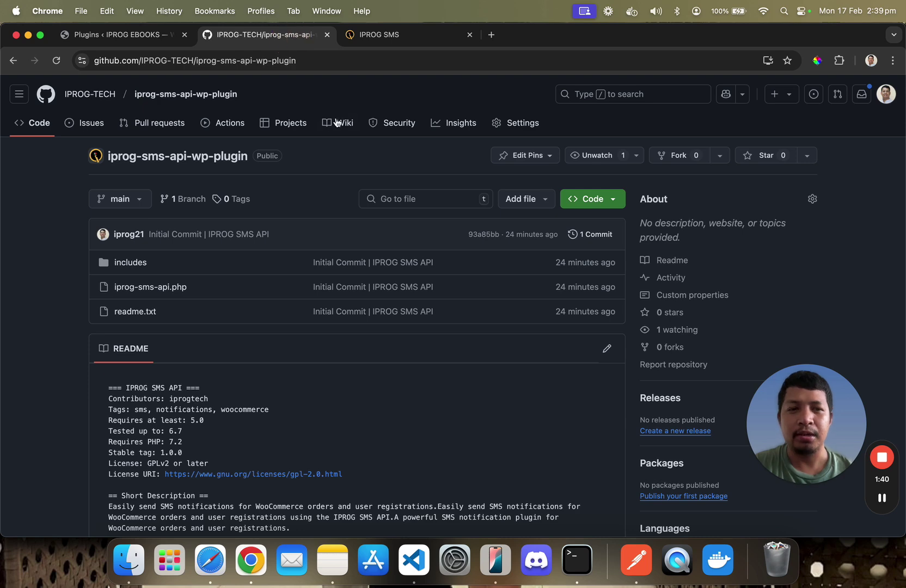
Read the repository README's installation steps, then return to the WordPress Plugins page
scroll(342, 163, down, 5)
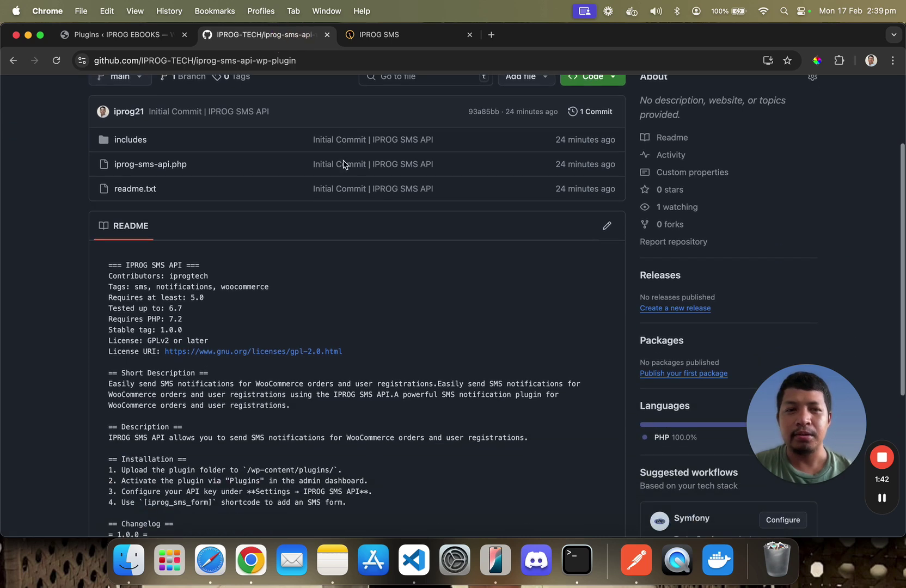
scroll(343, 163, up, 3)
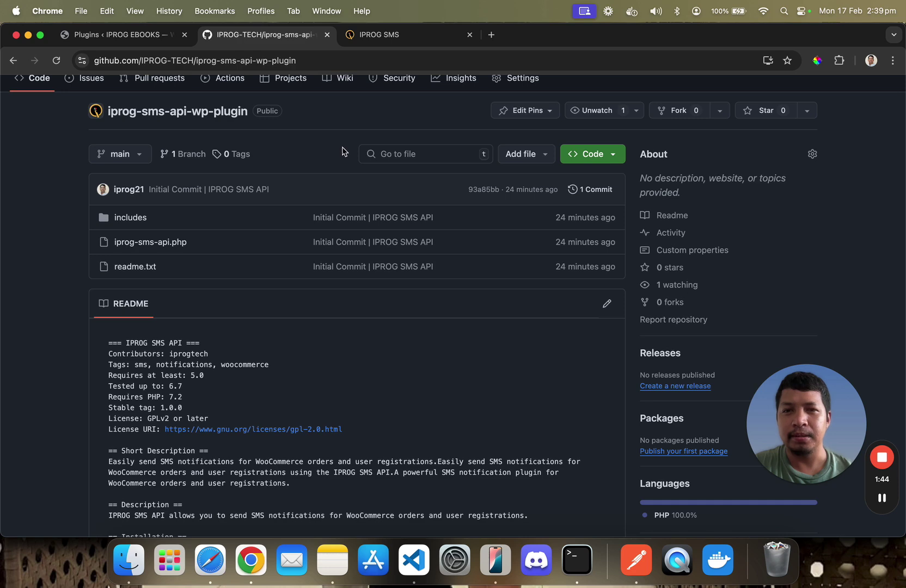
scroll(343, 153, up, 2)
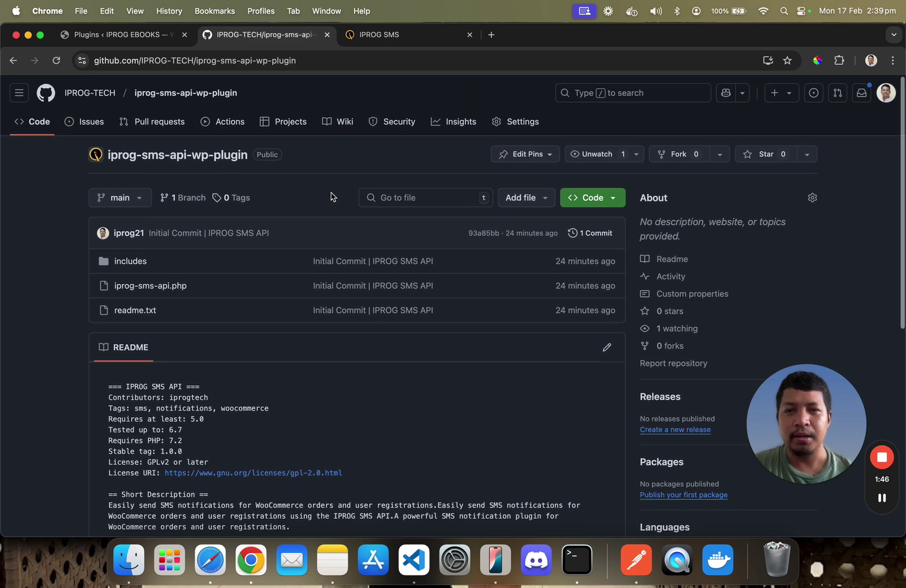
scroll(322, 233, down, 7)
scroll(322, 233, up, 3)
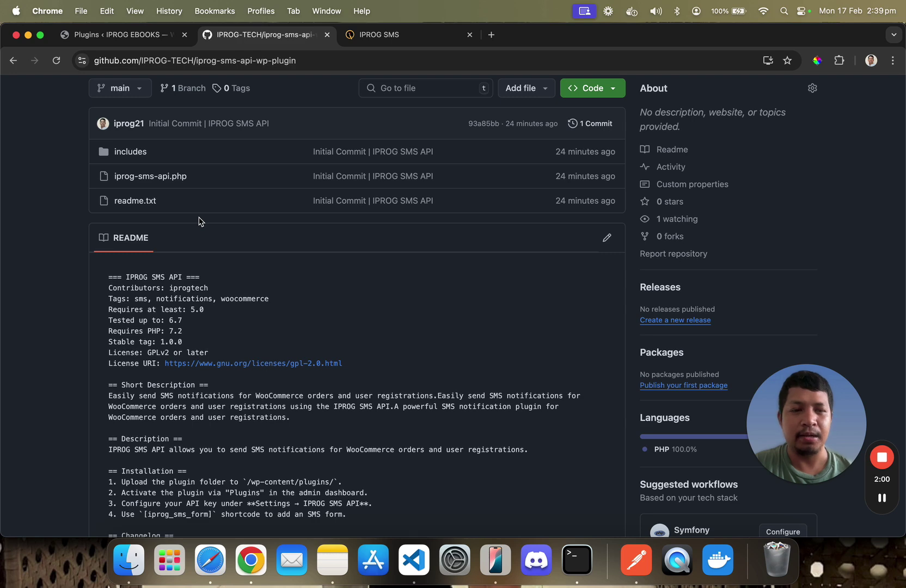
scroll(226, 243, down, 2)
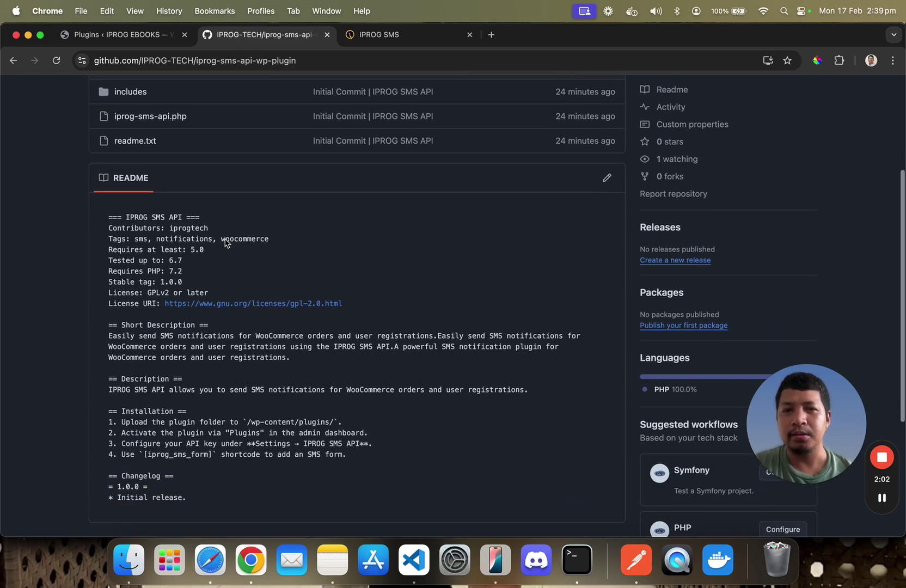
scroll(226, 243, up, 4)
scroll(226, 244, down, 2)
scroll(226, 243, up, 4)
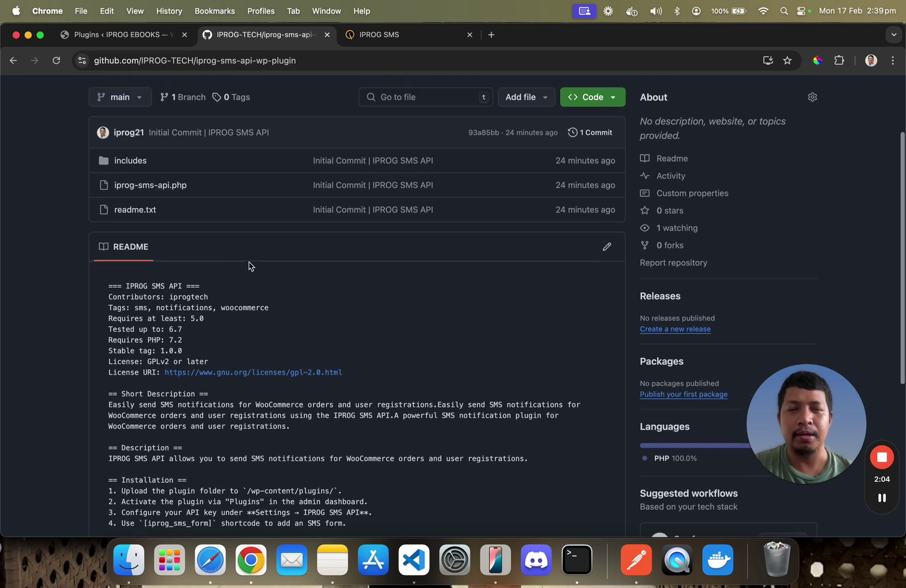
click(157, 36)
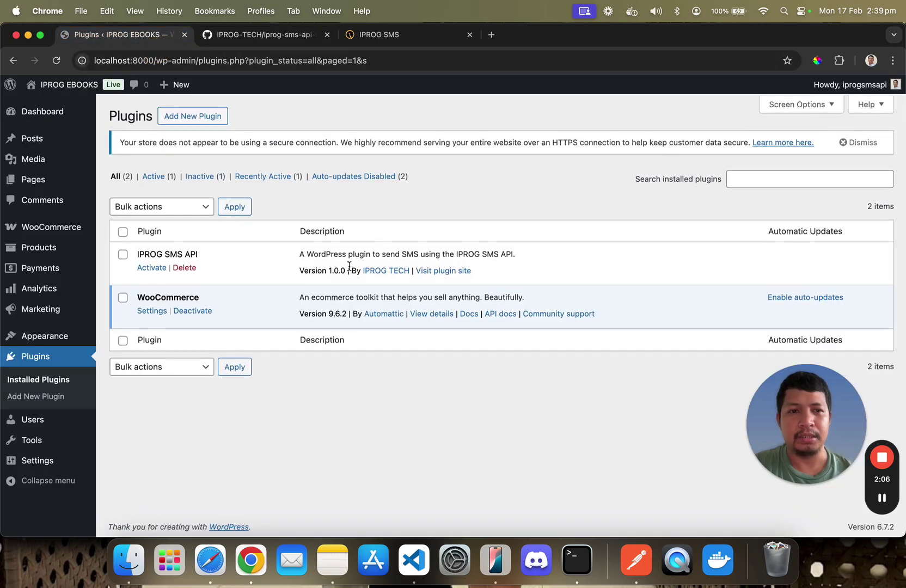
Look at the plugin search and the Add New Plugin page, then return to Installed Plugins
click(784, 176)
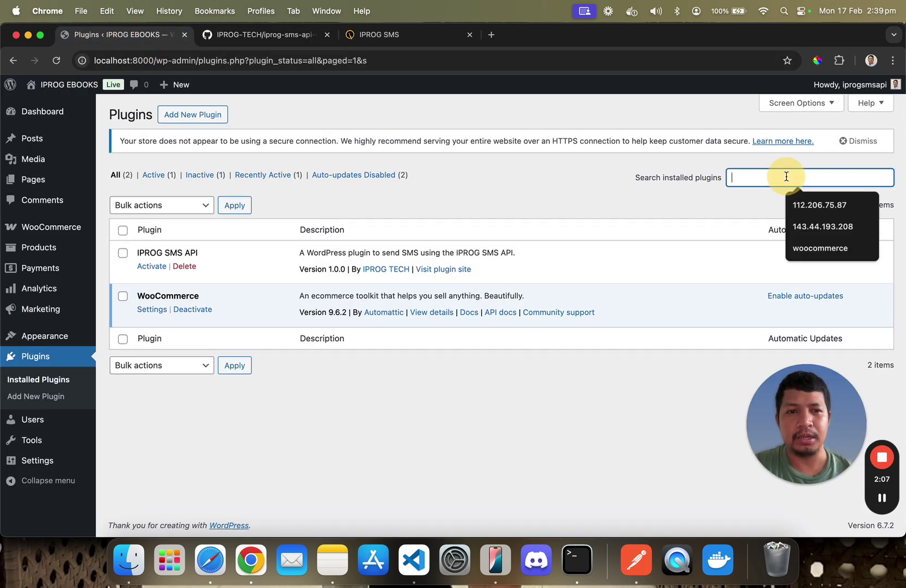
click(650, 195)
click(203, 112)
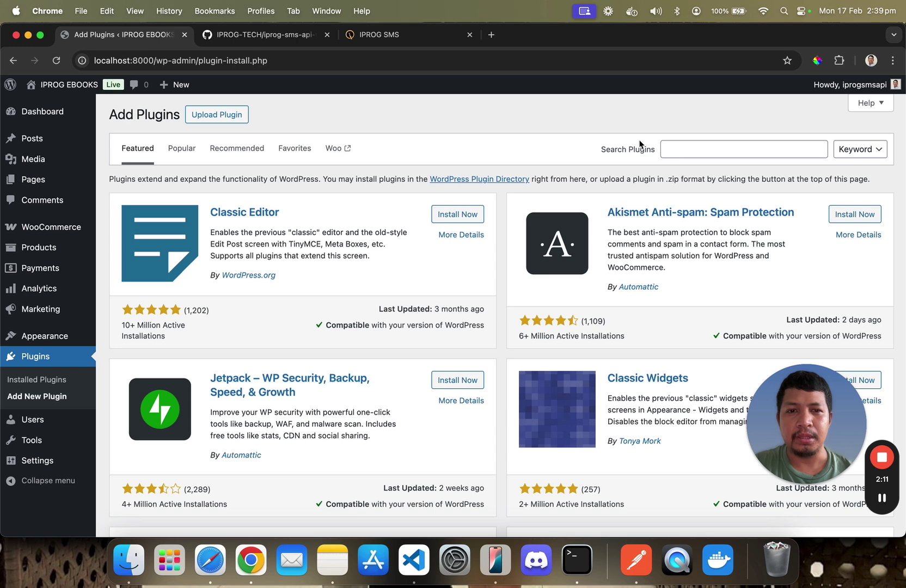
click(692, 152)
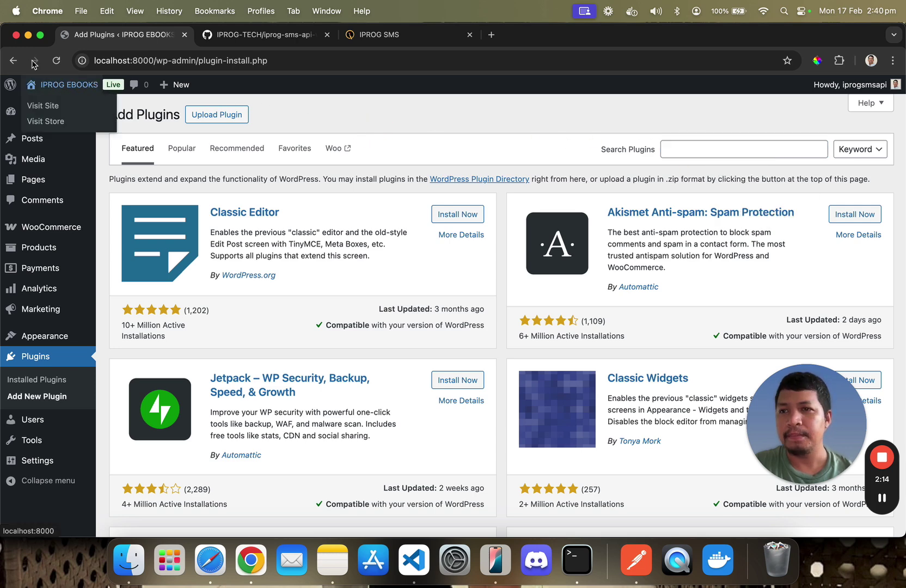
click(13, 61)
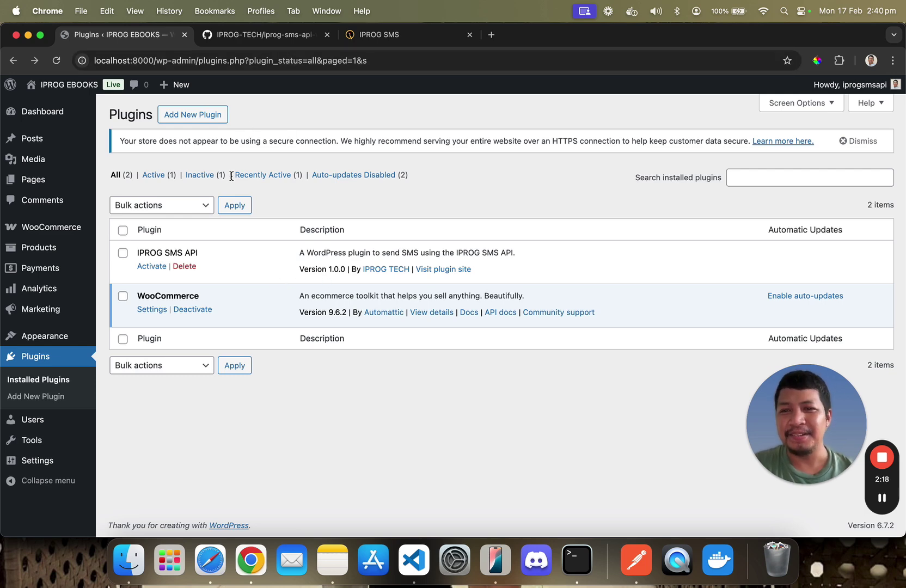
Check the Upload Plugin .zip panel, then activate IPROG SMS API under Installed Plugins
click(202, 116)
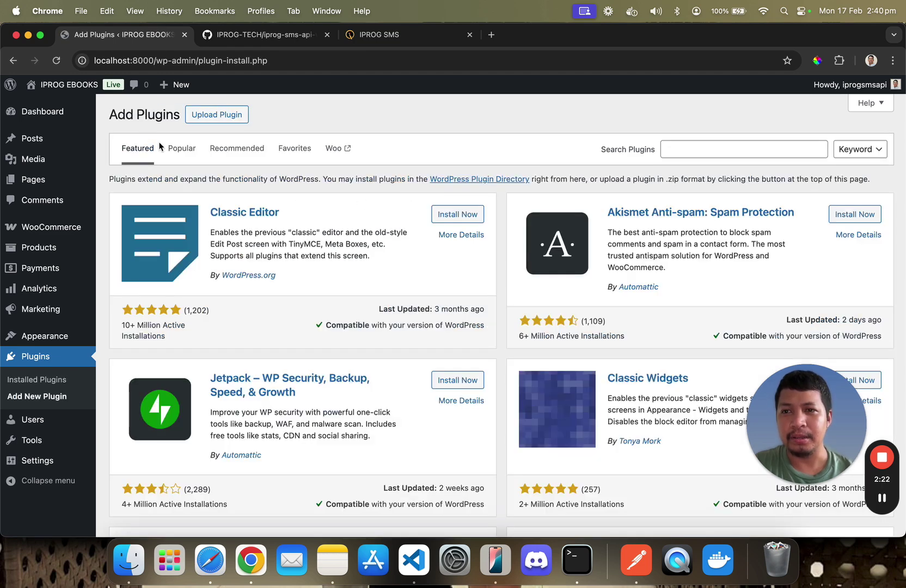
click(217, 116)
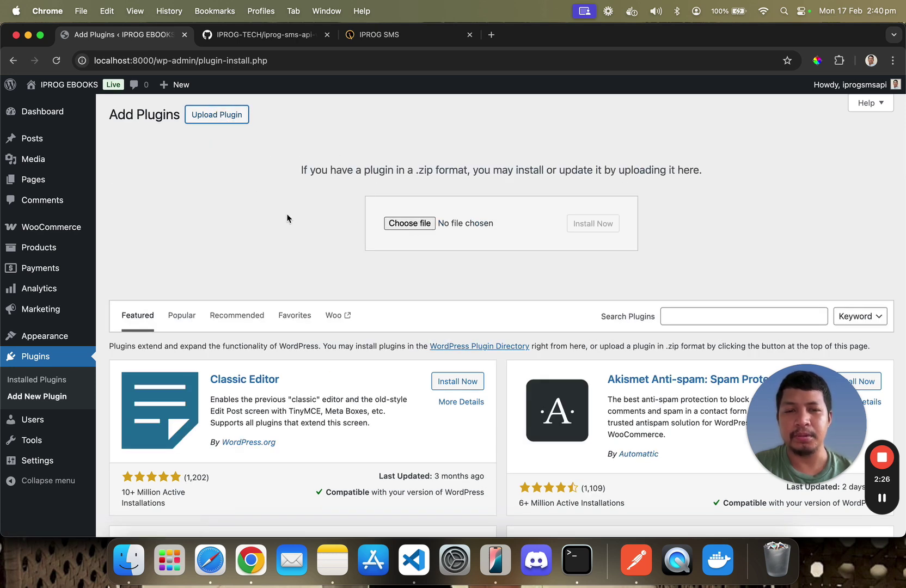
click(143, 234)
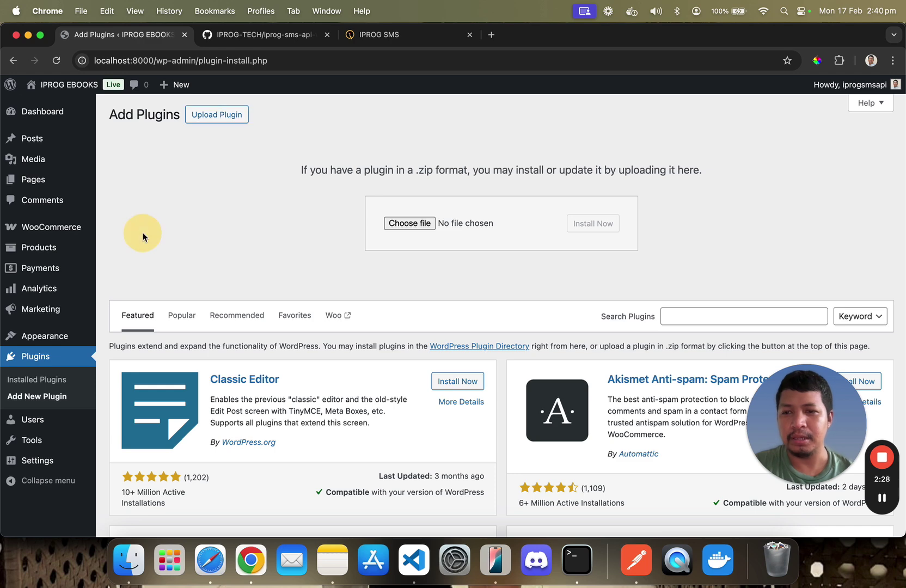
click(54, 379)
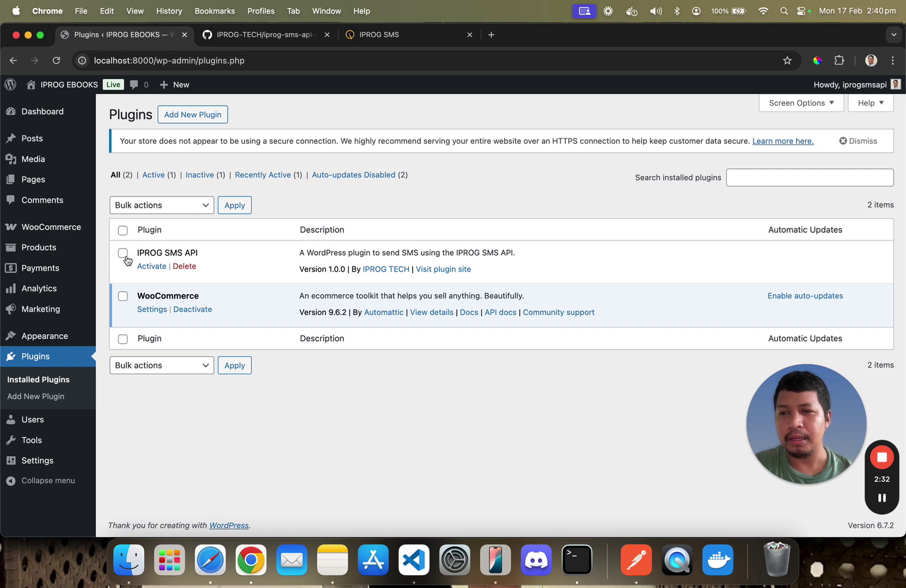
click(152, 270)
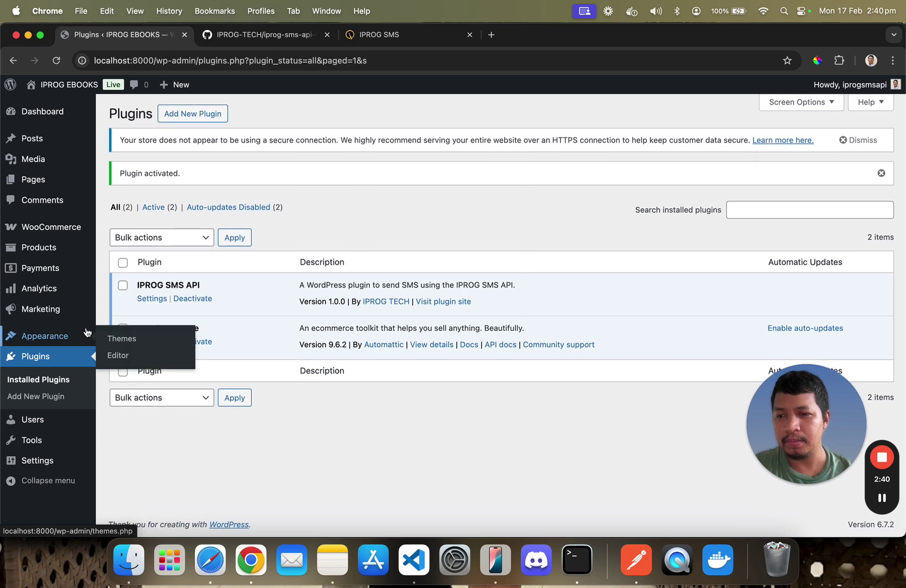
Open the IPROG SMS API plugin's settings page
mouse_move(35, 458)
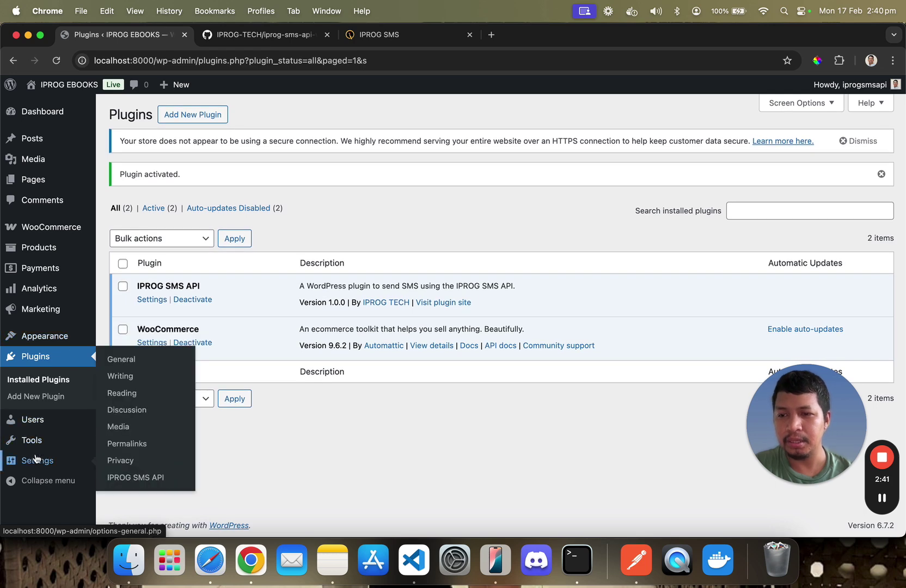
click(136, 479)
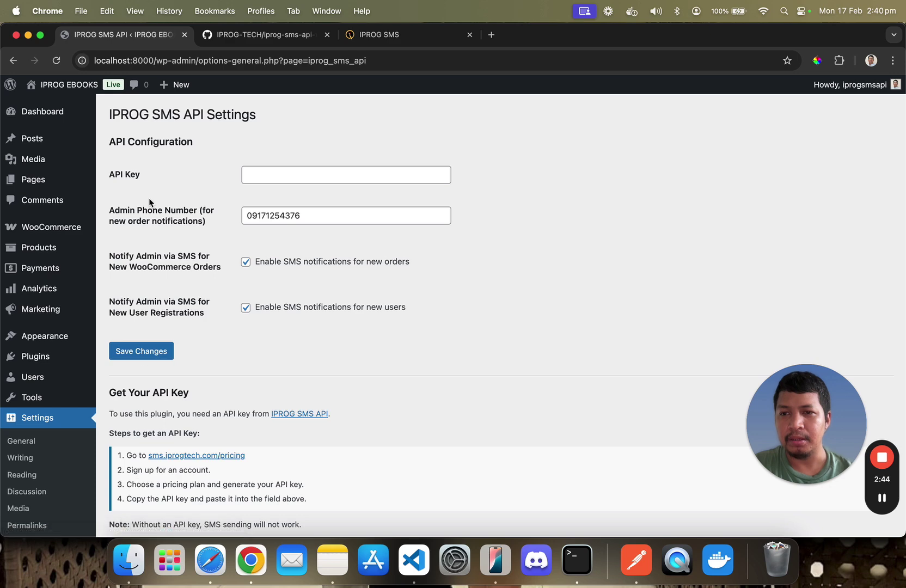
click(33, 356)
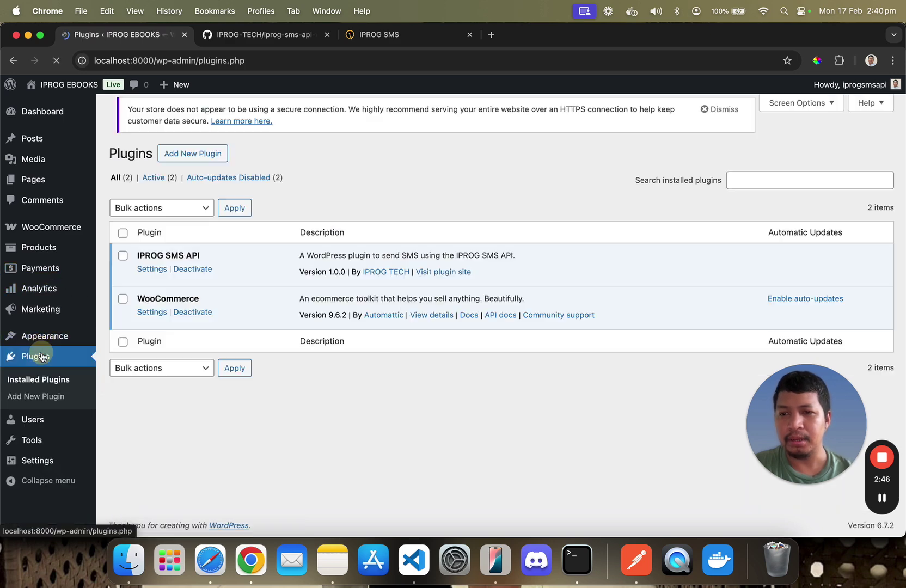
click(158, 267)
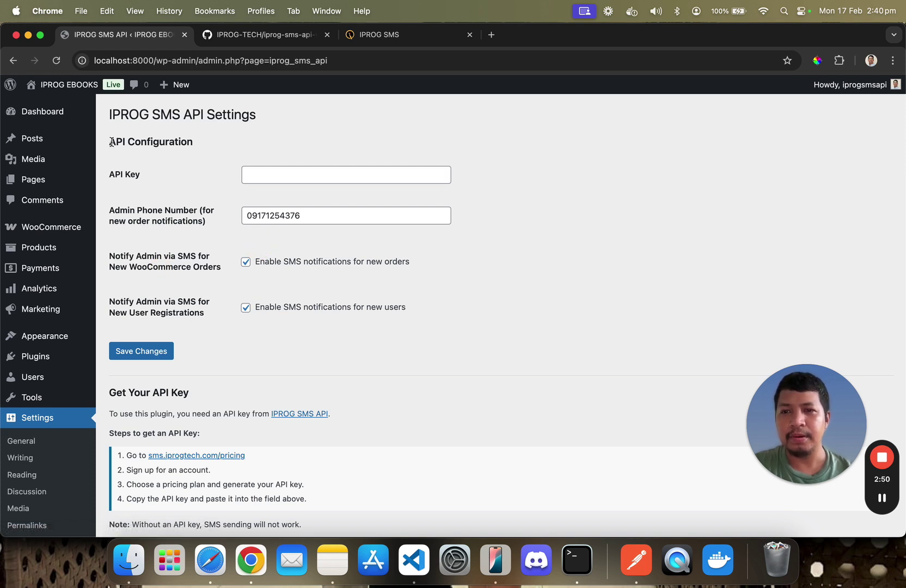
Inspect the empty API Key field and follow the IPROG SMS API website link
click(413, 292)
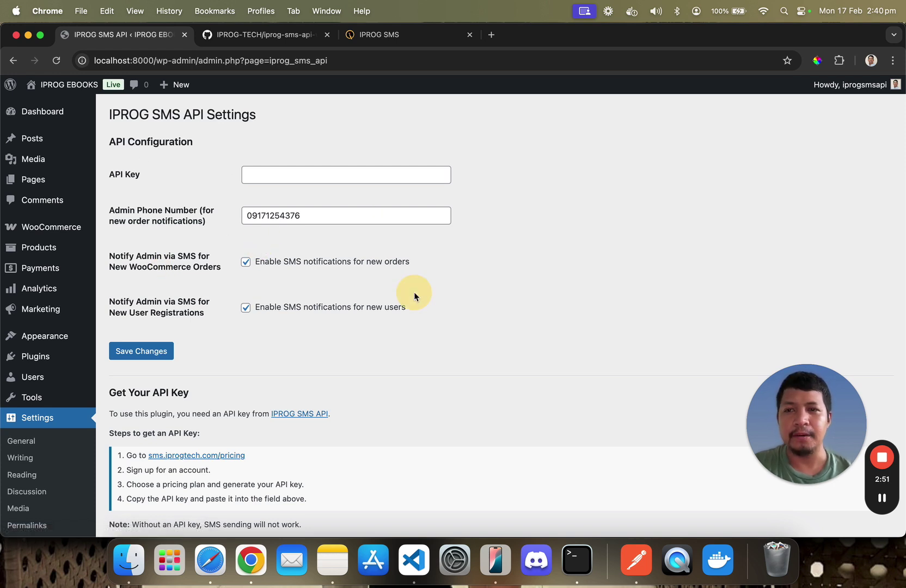
click(273, 170)
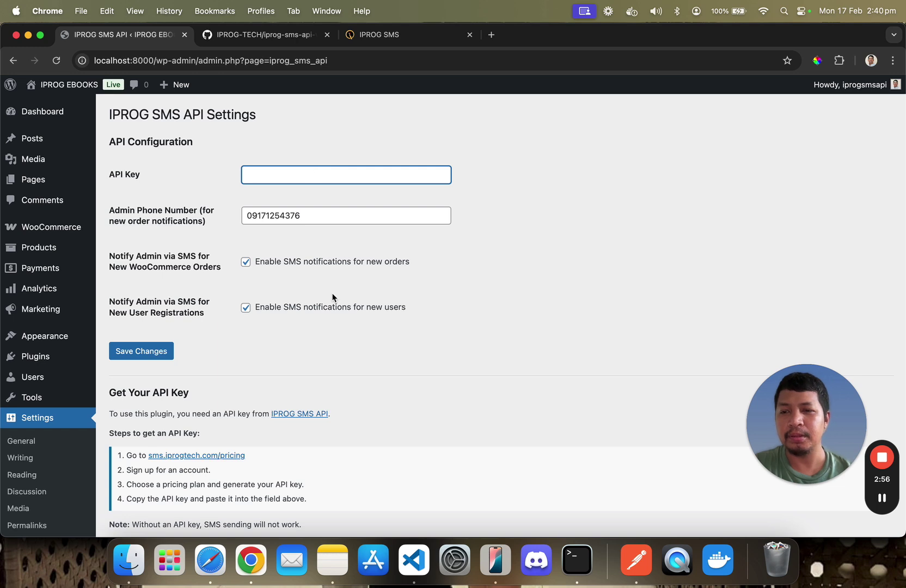
scroll(333, 297, down, 3)
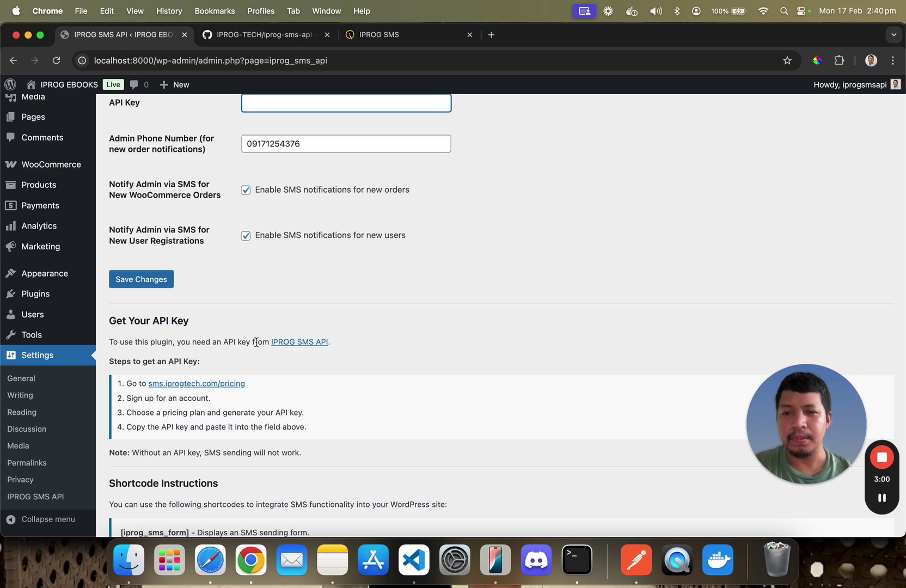
scroll(344, 361, up, 3)
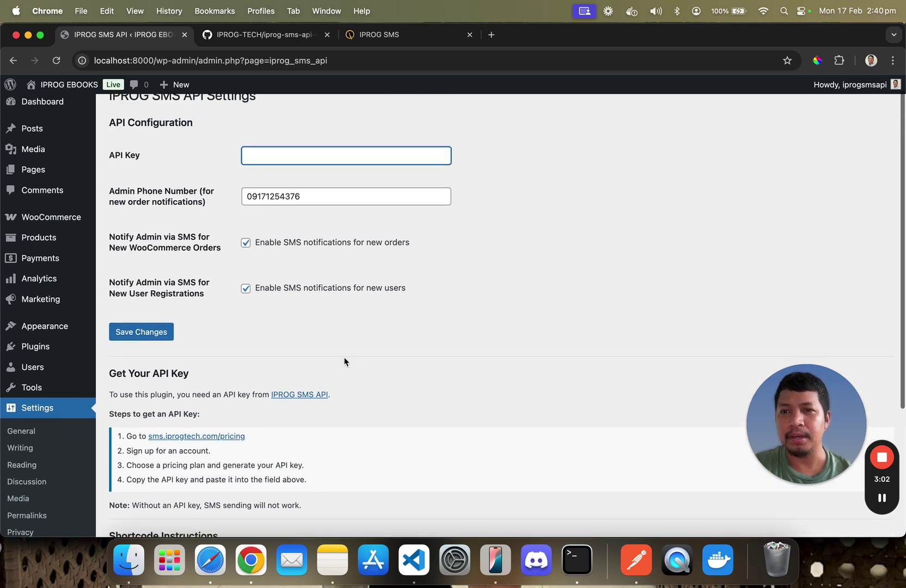
scroll(216, 221, down, 5)
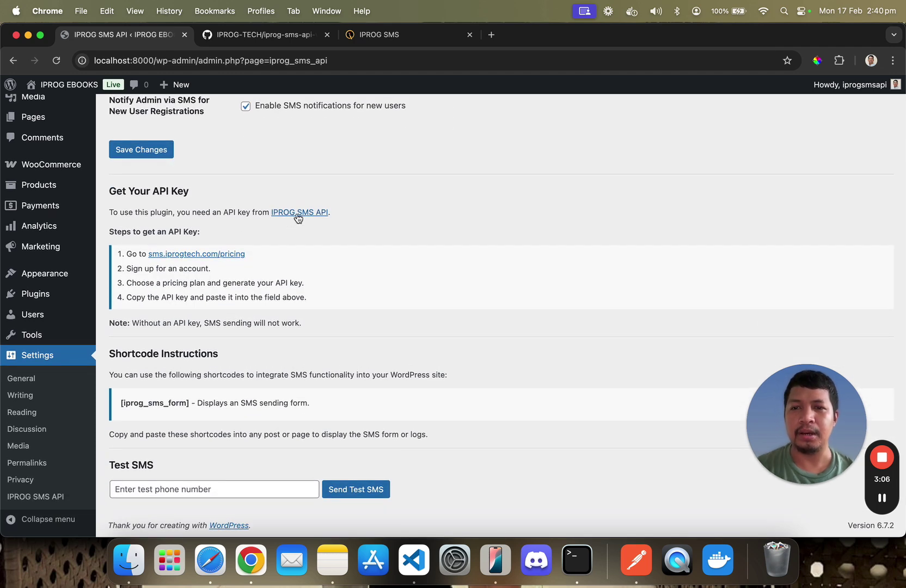
click(297, 213)
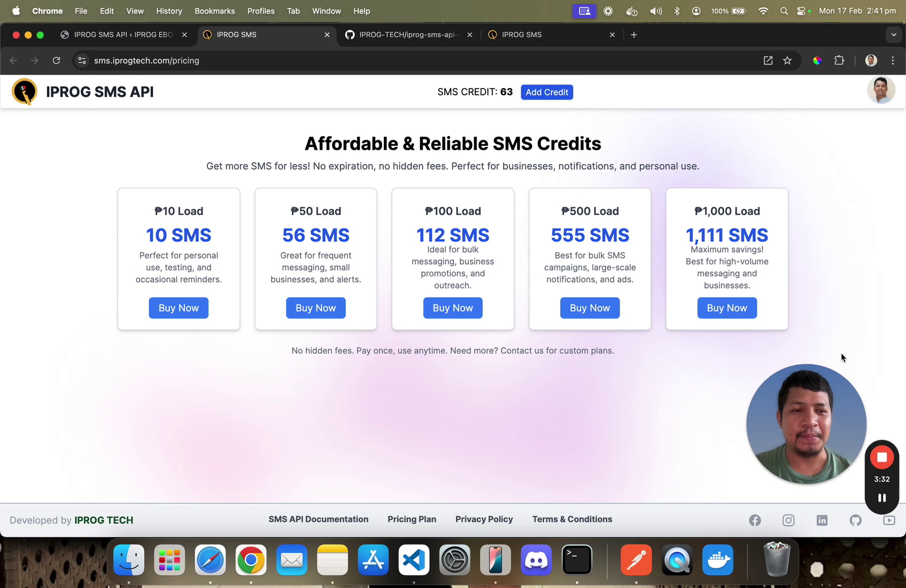
Copy the account's API token from the IPROG SMS API My Profile page
mouse_move(882, 498)
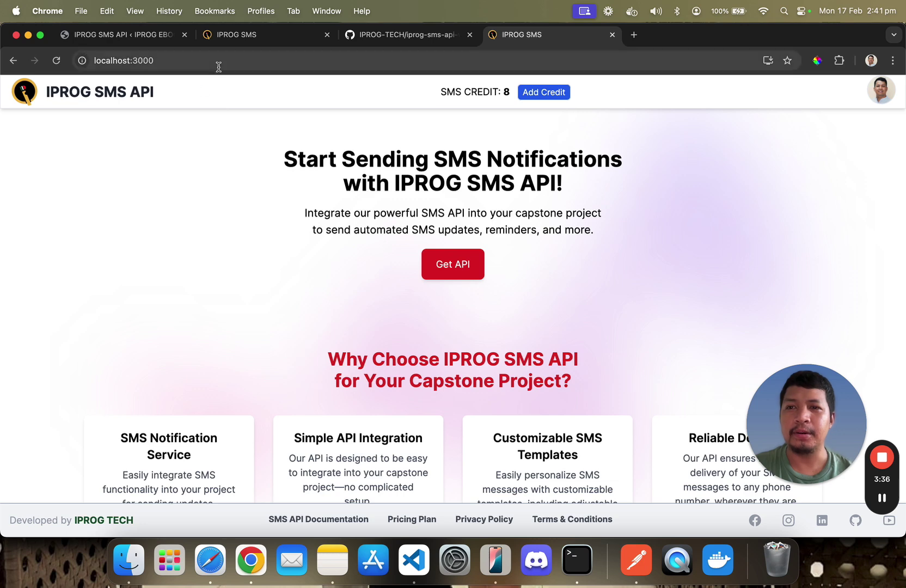
click(251, 114)
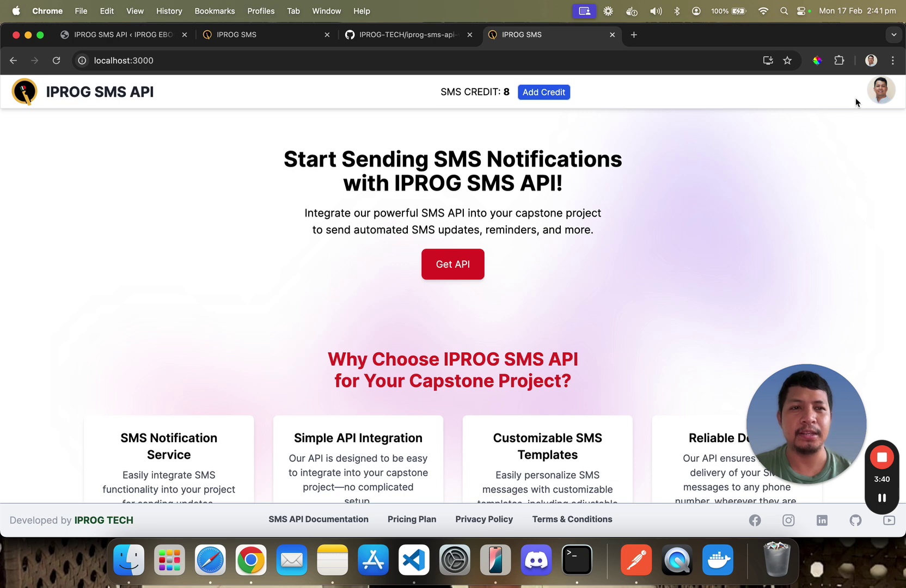
click(818, 135)
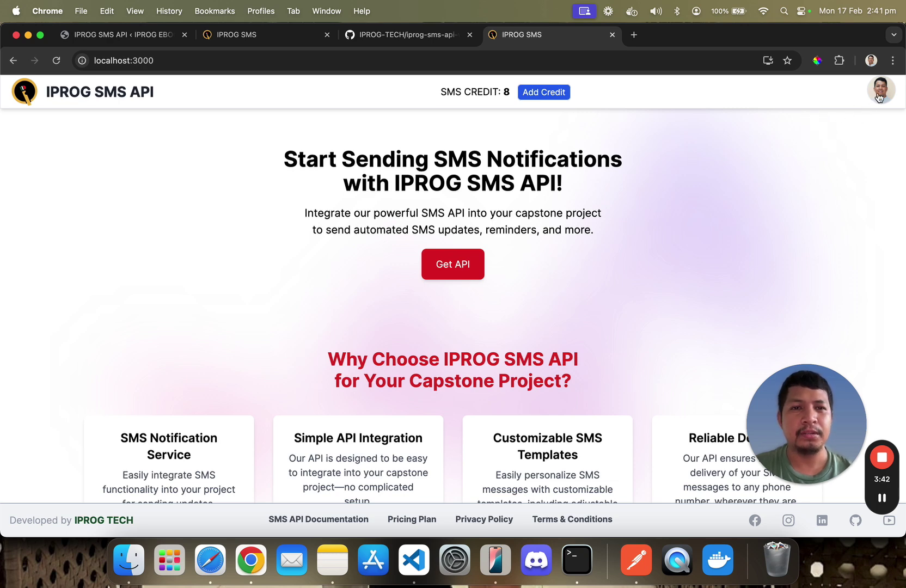
click(870, 101)
click(825, 129)
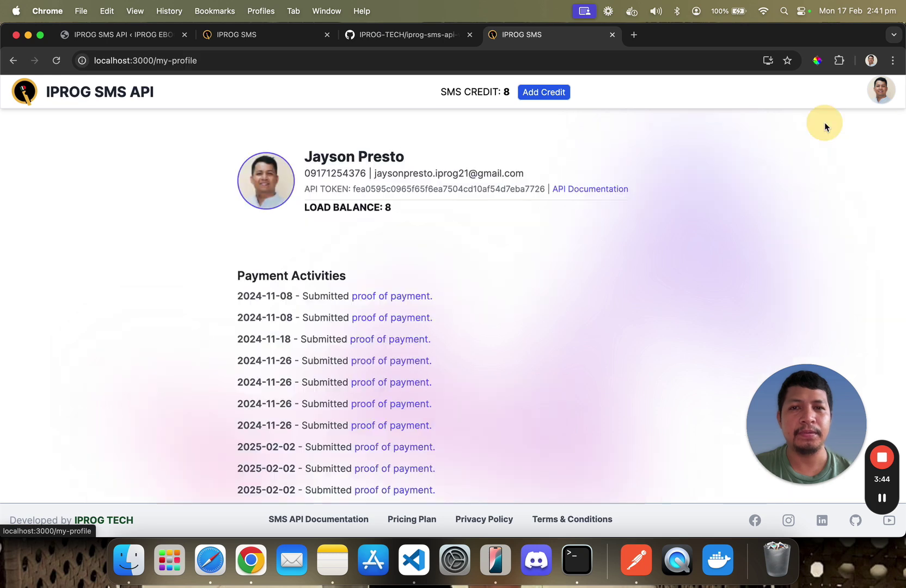
click(374, 190)
double_click(373, 190)
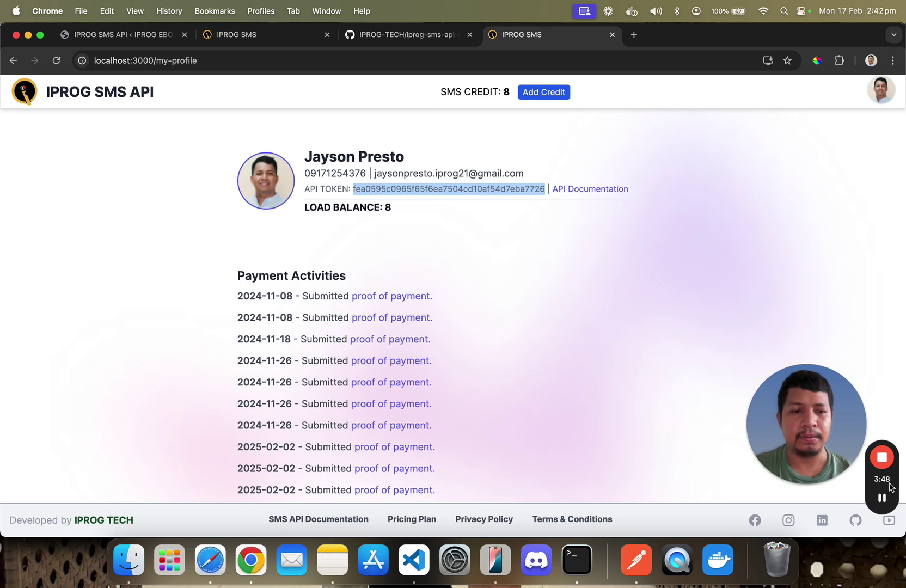
click(882, 497)
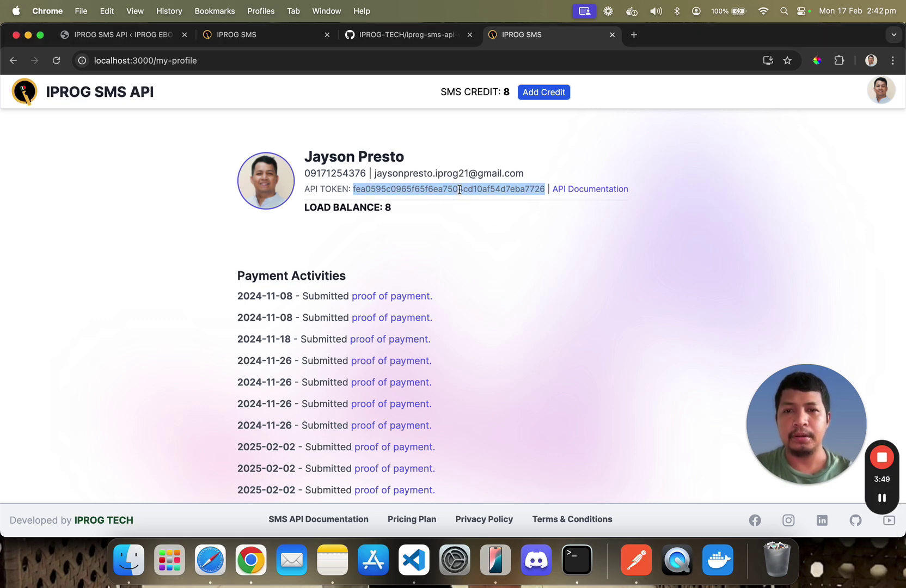
key(super+c)
Paste the copied API token into the plugin's API Key field
click(134, 40)
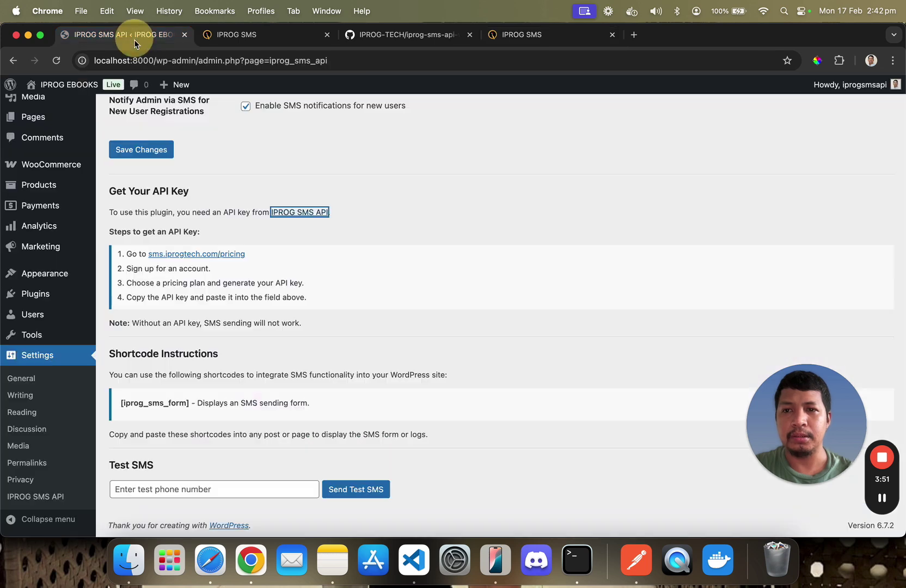
scroll(213, 318, up, 3)
scroll(213, 319, up, 1)
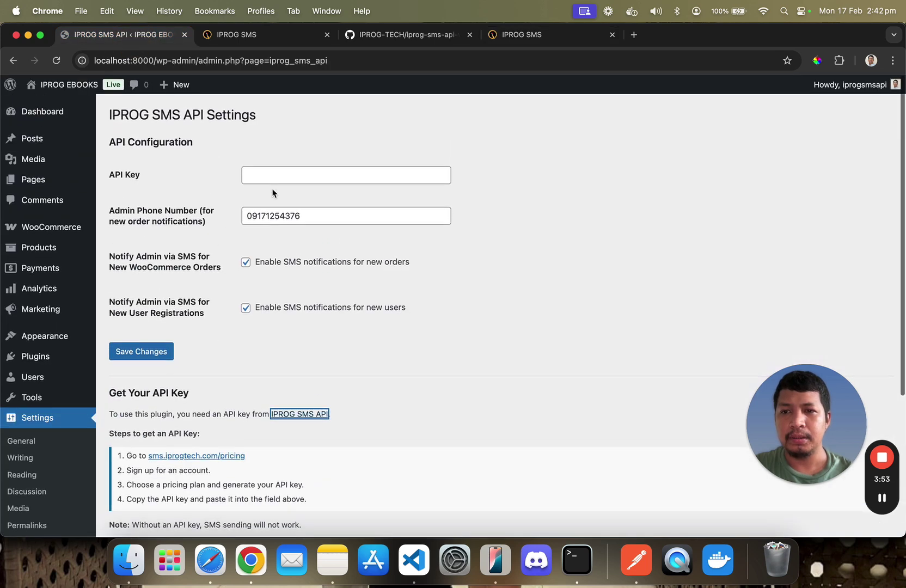
click(268, 175)
key(super+v)
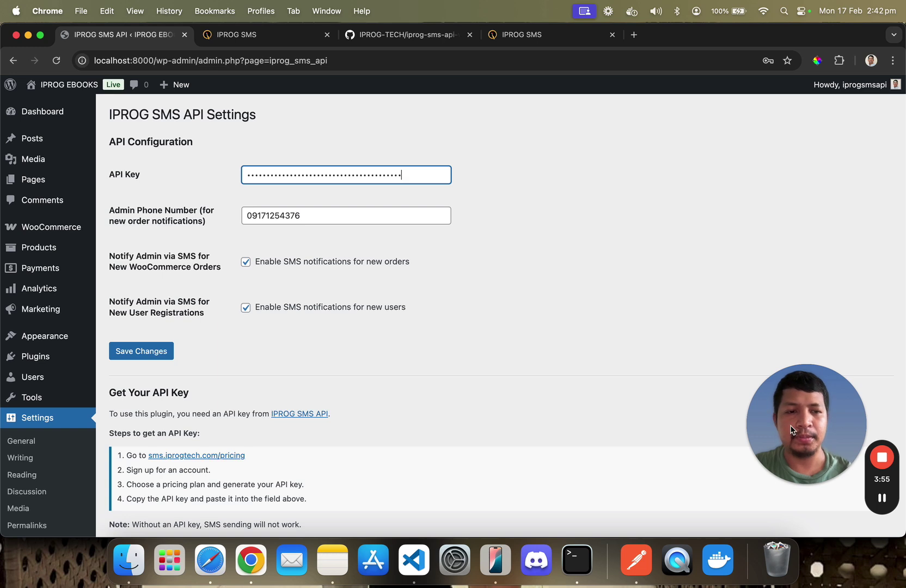
Check the admin phone number and API key entries, then save the plugin settings
click(881, 500)
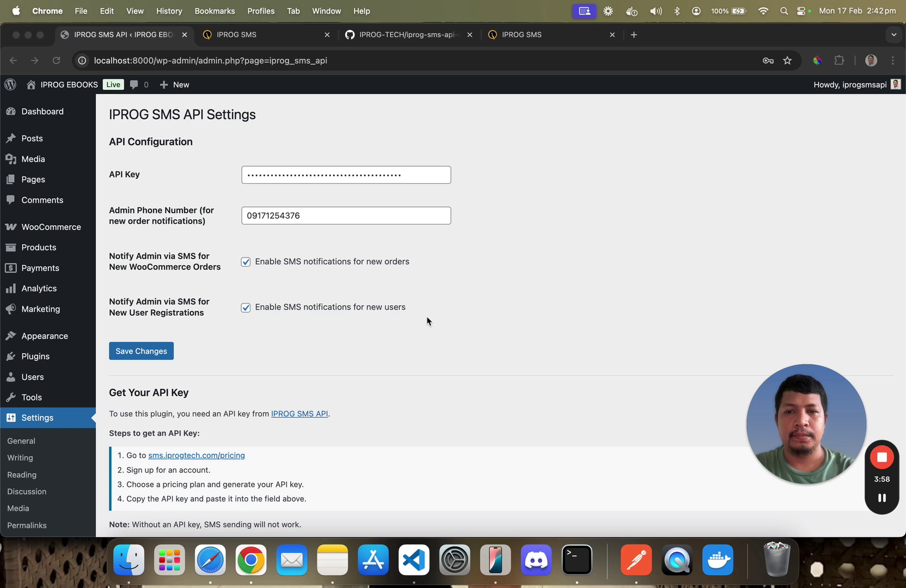
click(428, 321)
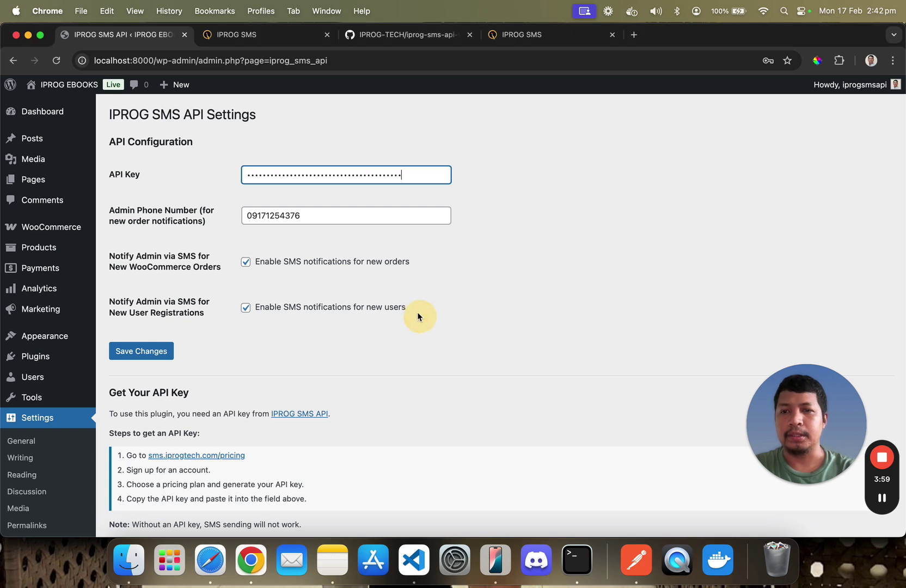
click(287, 215)
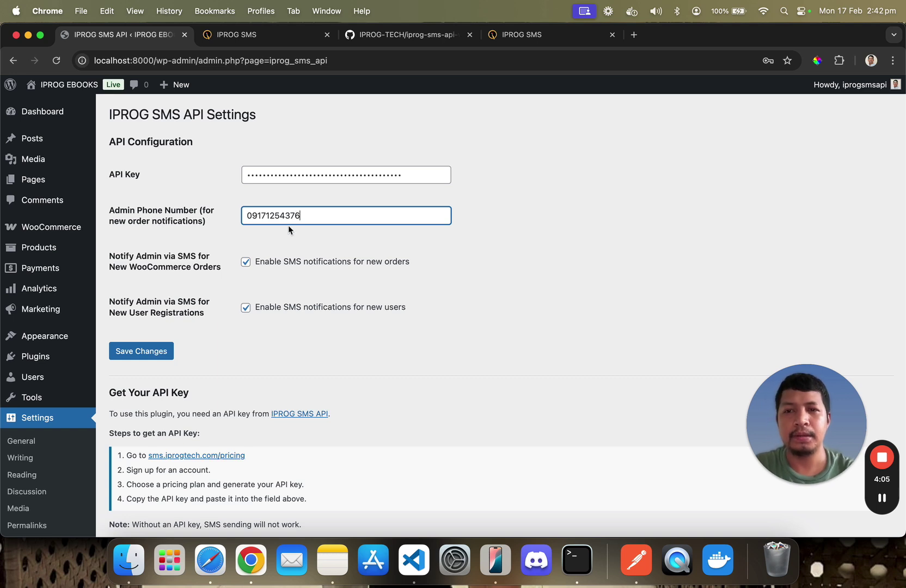
double_click(283, 175)
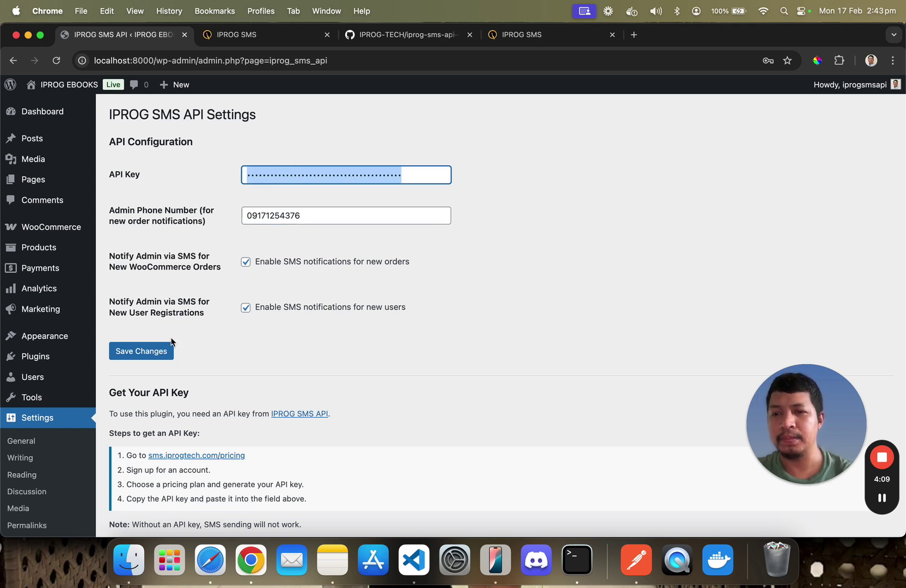
click(158, 353)
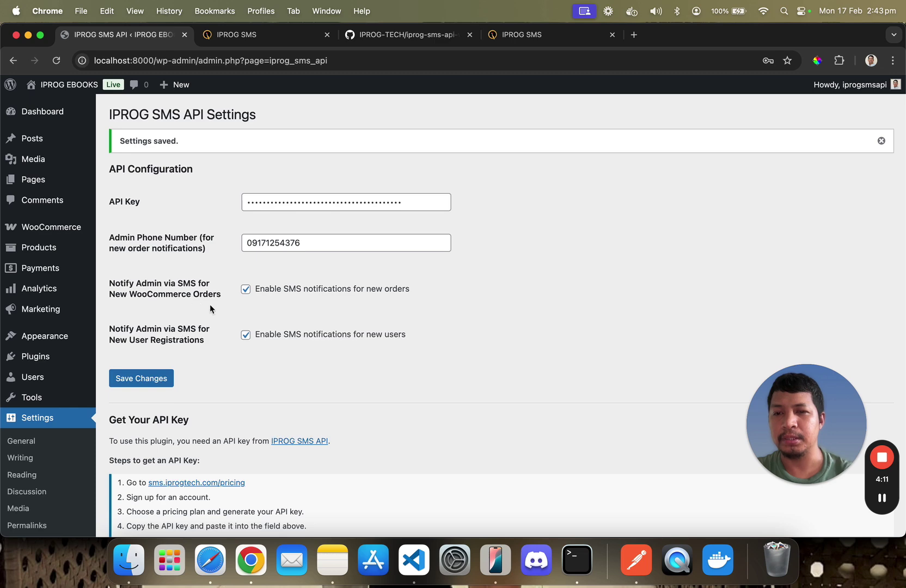
scroll(197, 236, down, 1)
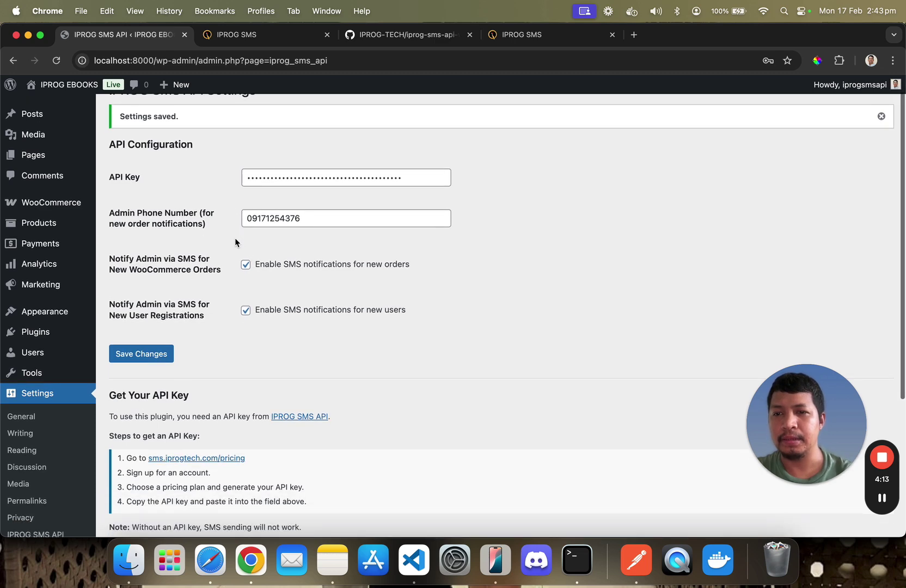
scroll(196, 236, down, 5)
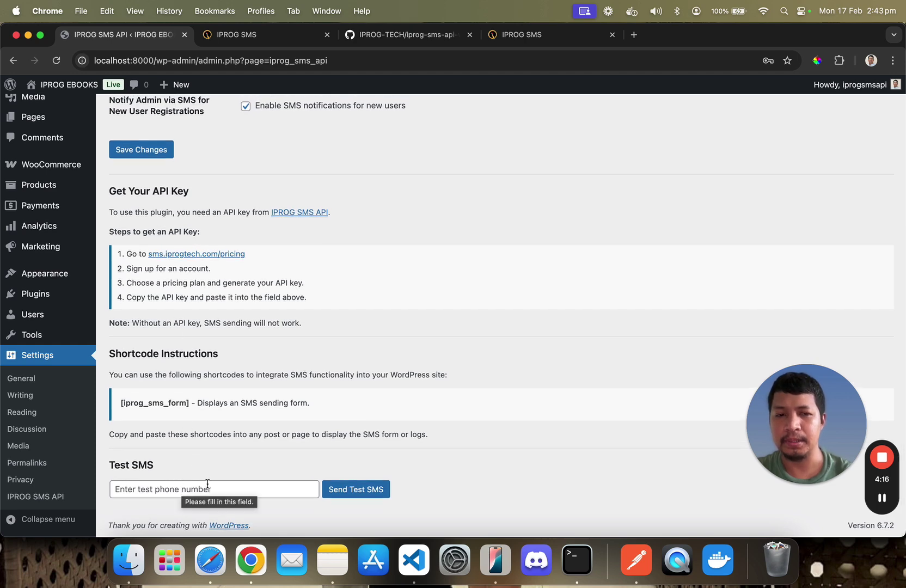
scroll(217, 435, up, 5)
scroll(231, 412, down, 5)
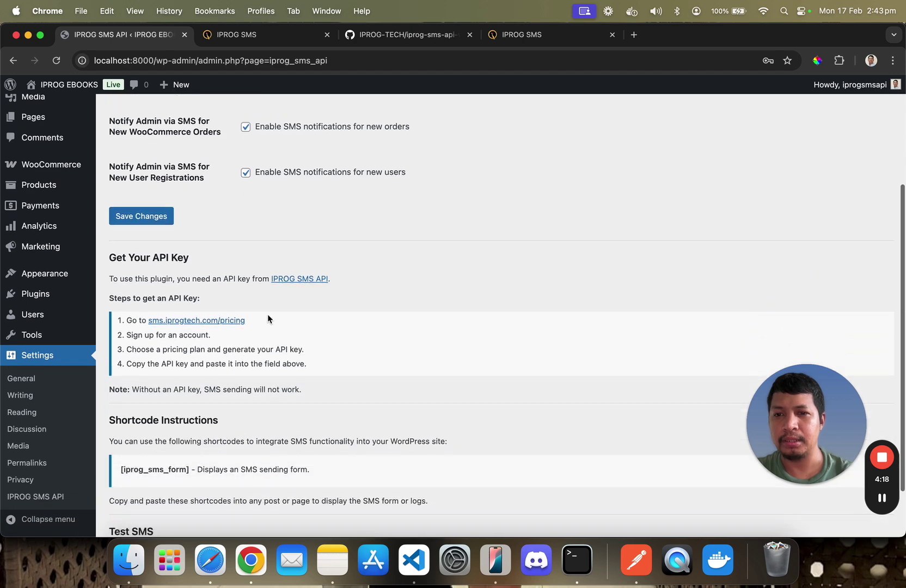
scroll(277, 281, up, 4)
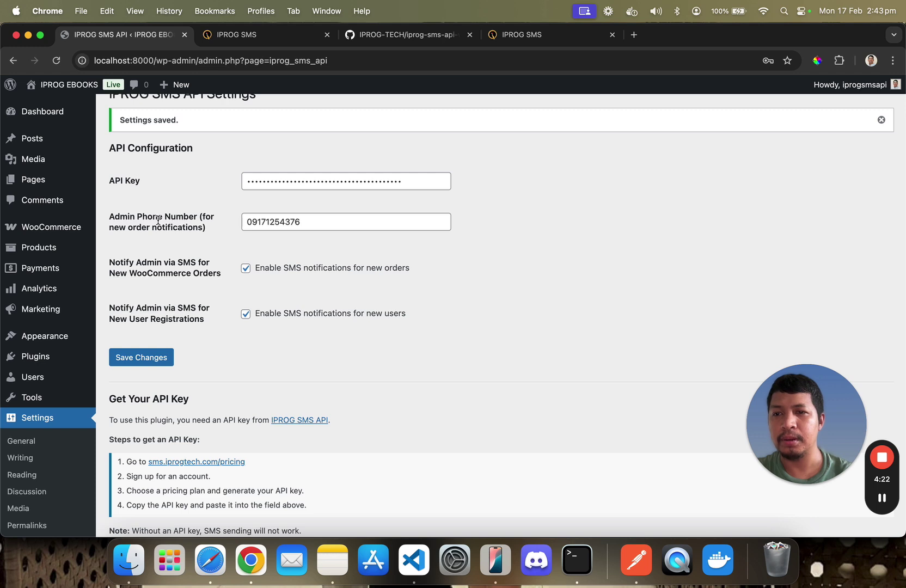
click(300, 223)
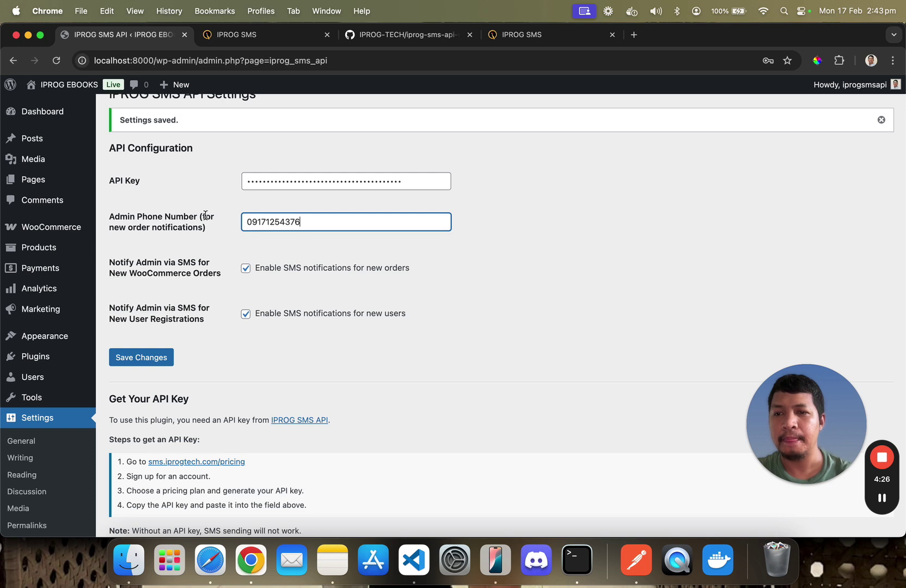
drag(205, 215, 202, 228)
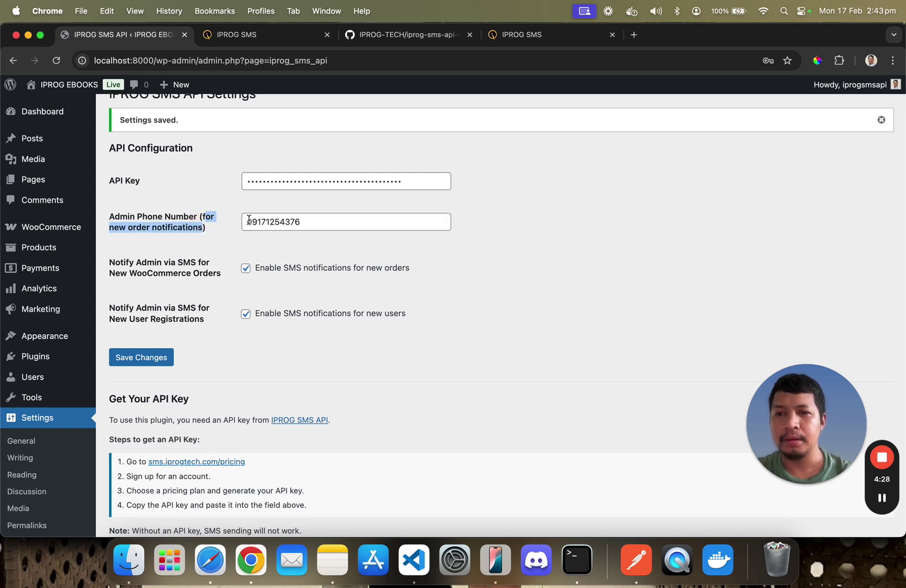
click(289, 228)
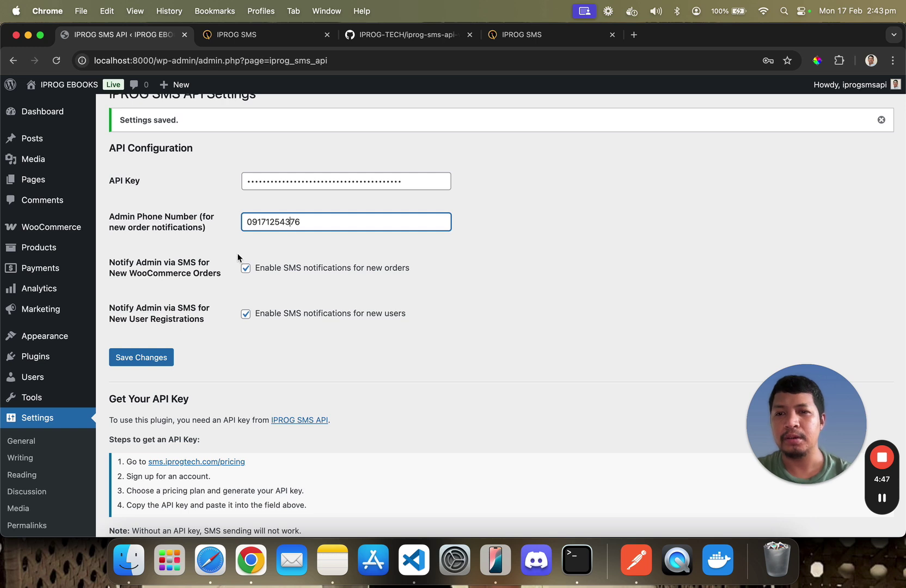
click(320, 219)
drag(320, 219, 223, 222)
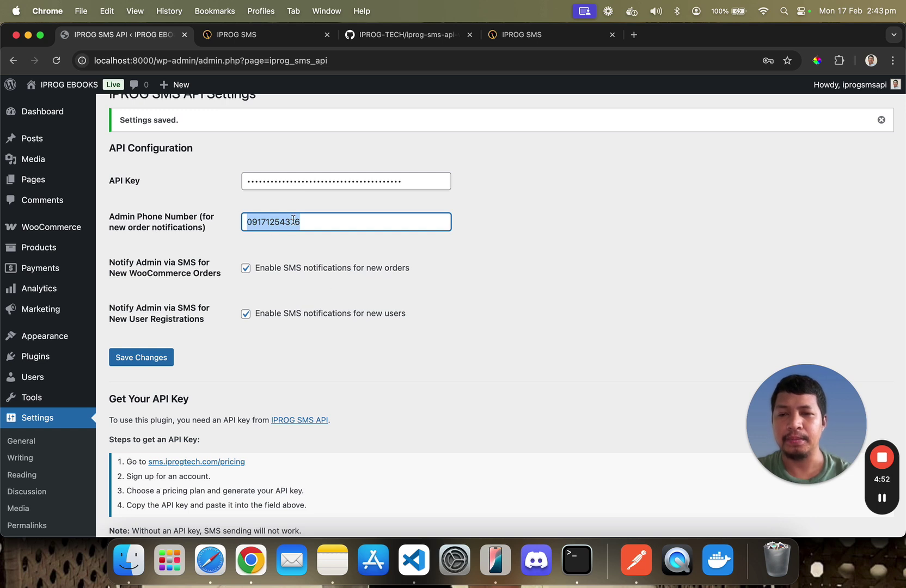
click(298, 241)
click(303, 223)
drag(303, 222, 249, 221)
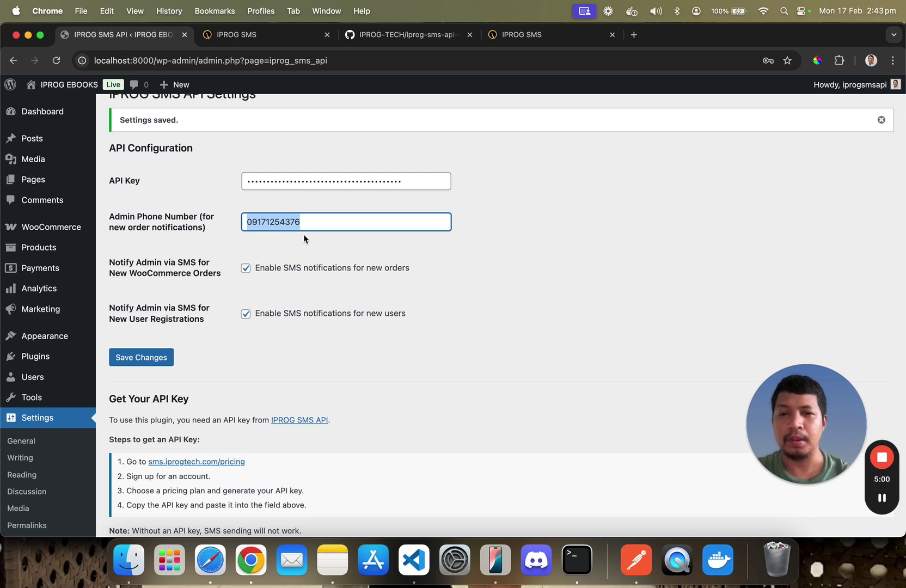
click(257, 245)
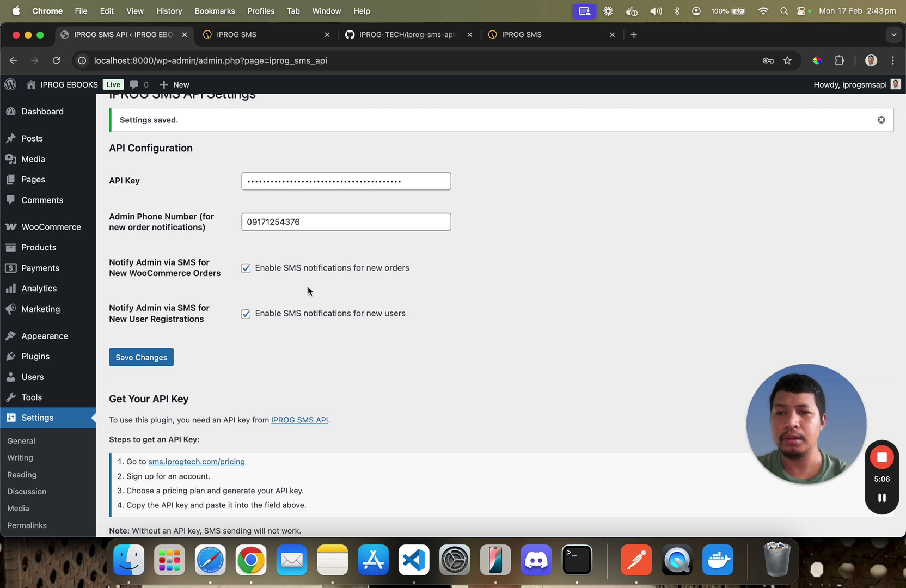
drag(228, 274, 158, 263)
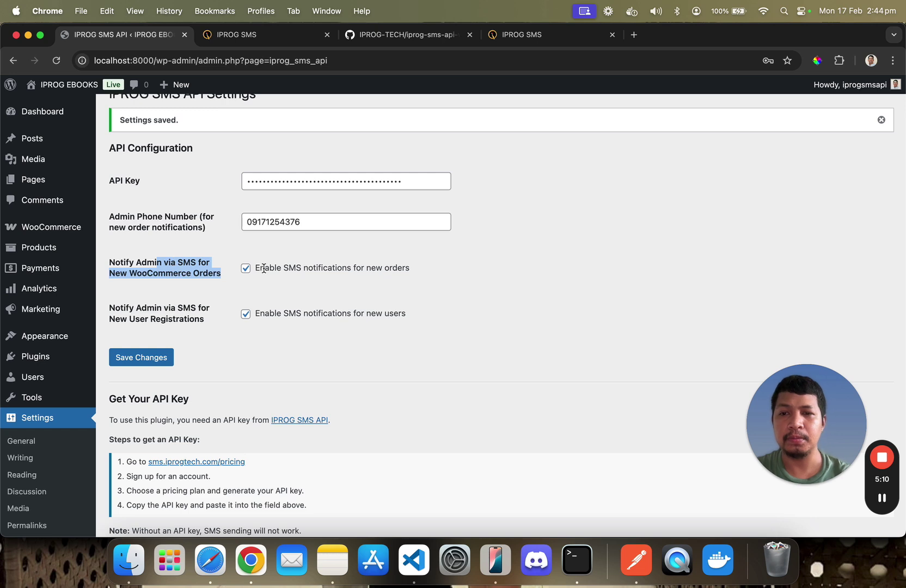
click(292, 267)
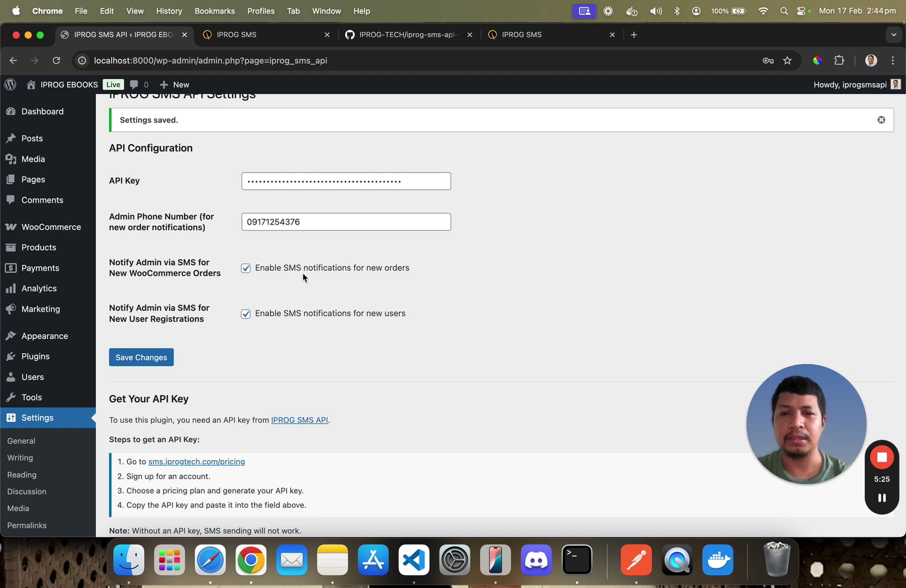
drag(265, 267, 373, 267)
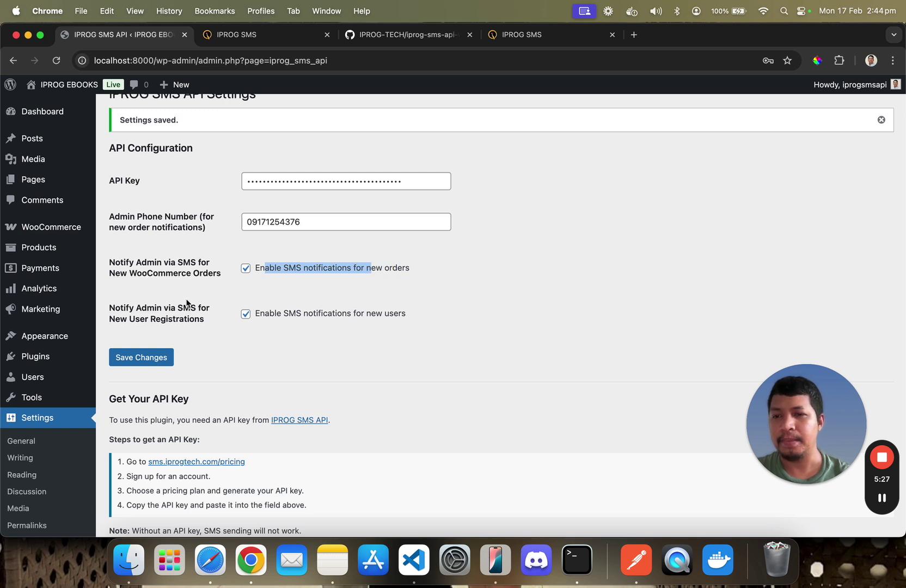
click(159, 307)
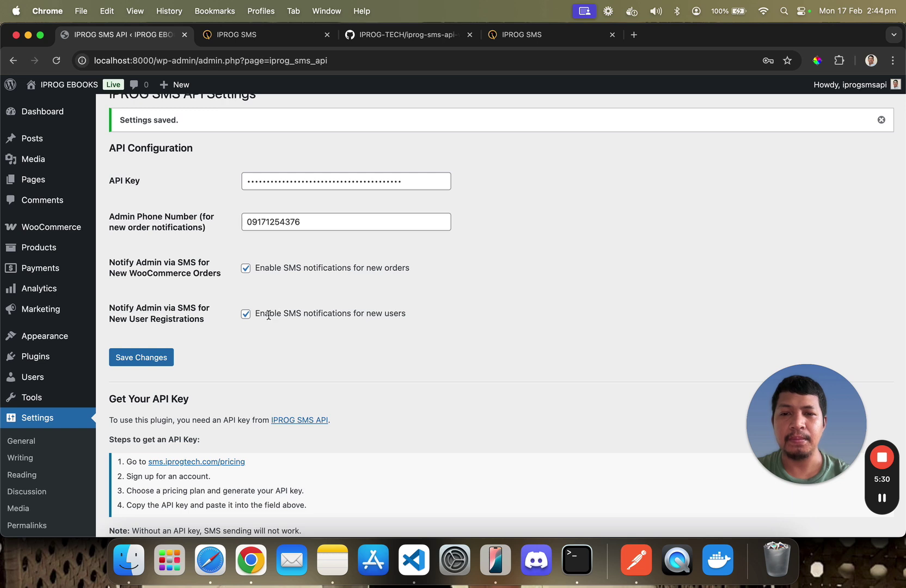
drag(268, 314, 353, 314)
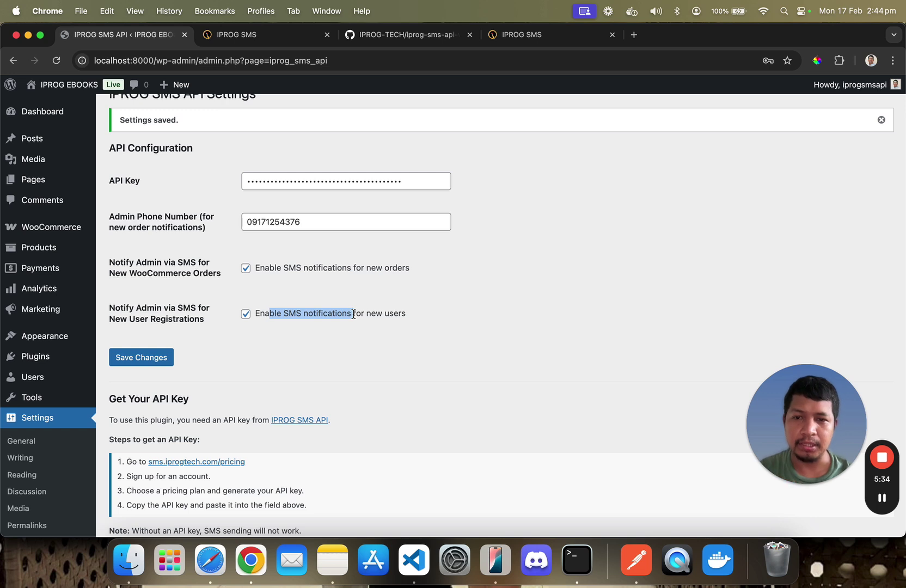
click(314, 222)
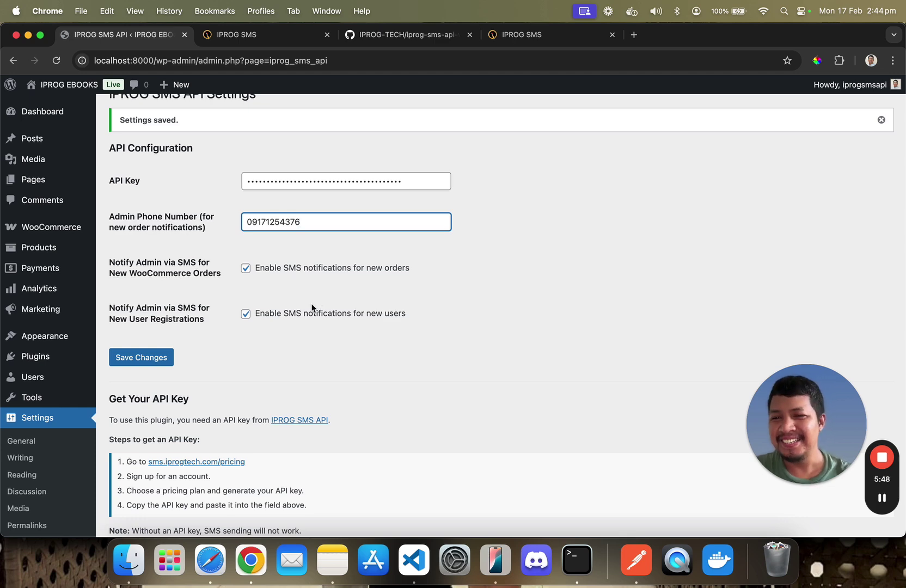
scroll(309, 308, down, 2)
scroll(254, 297, down, 4)
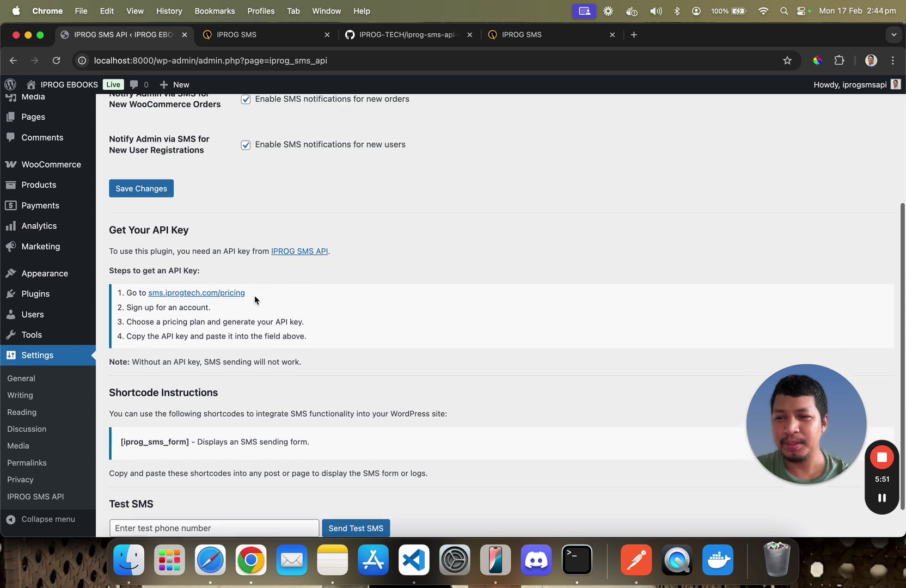
scroll(254, 295, down, 1)
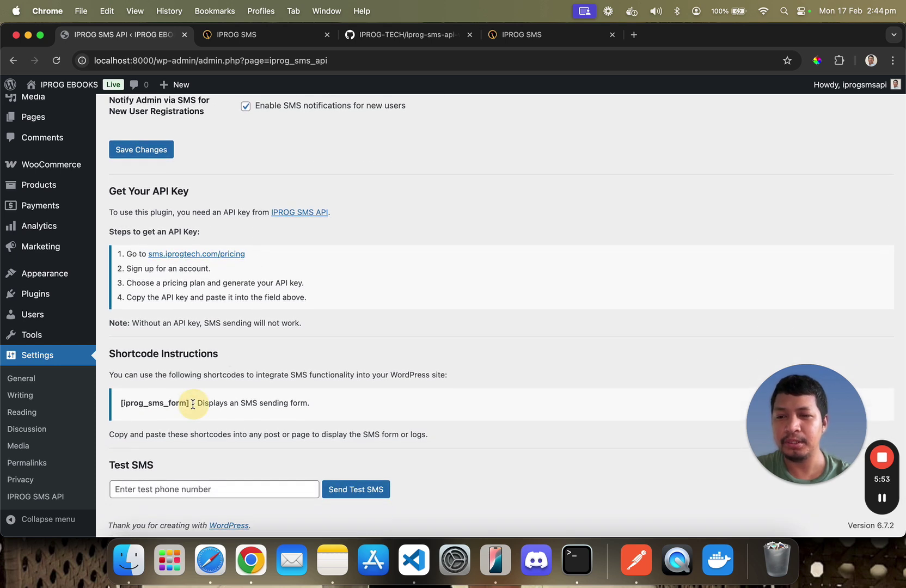
drag(193, 404, 119, 403)
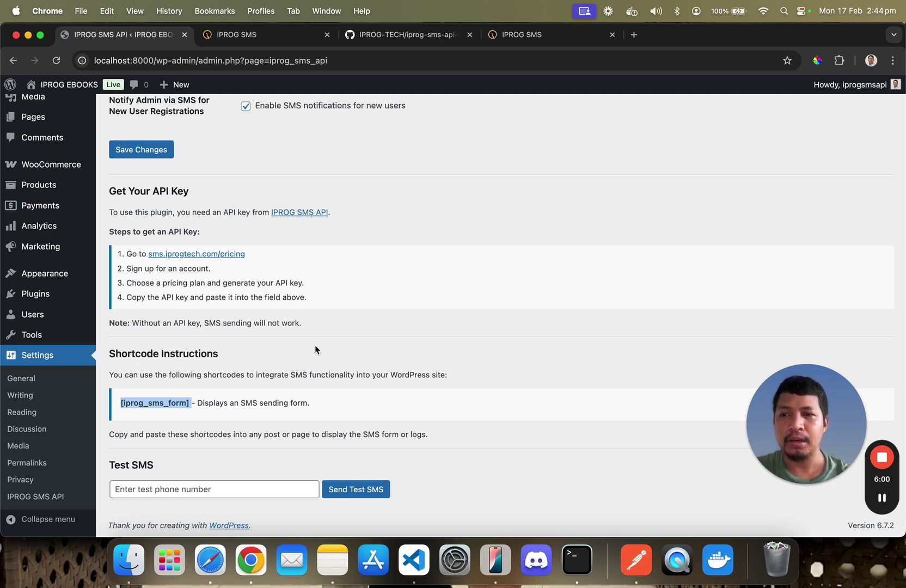
click(201, 402)
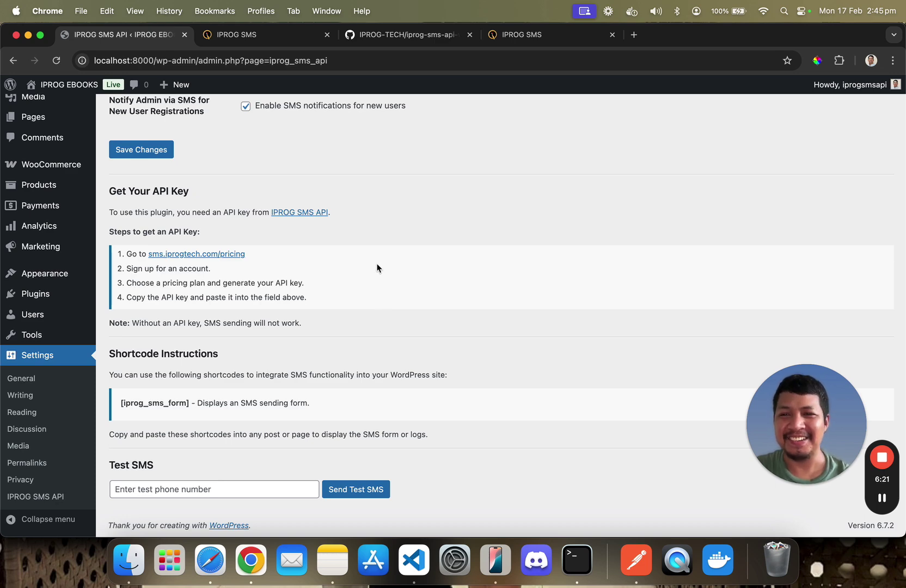
scroll(377, 268, up, 5)
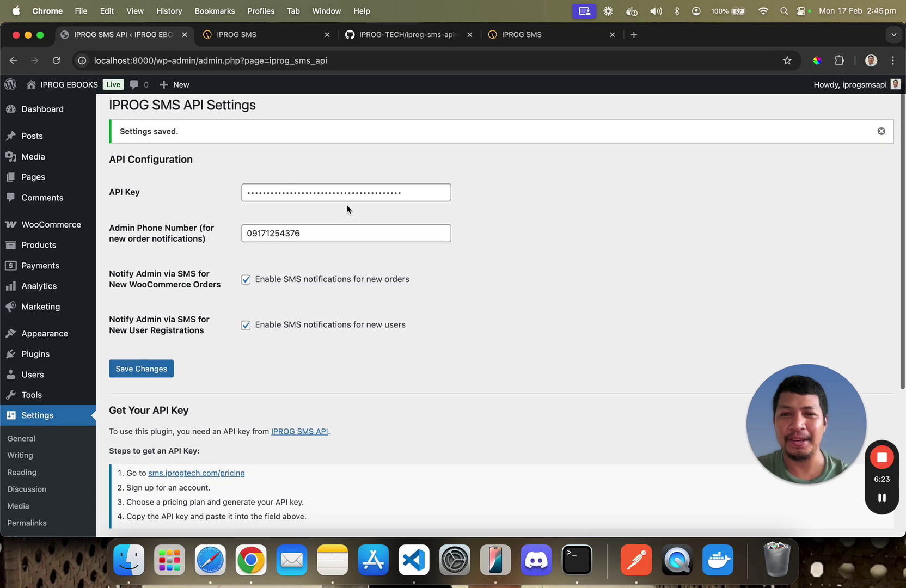
double_click(355, 193)
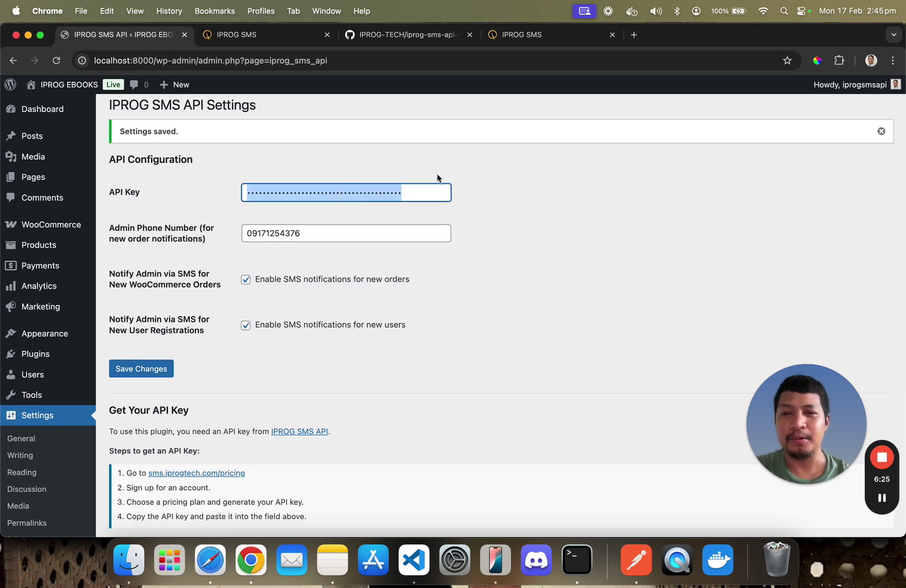
scroll(437, 175, down, 8)
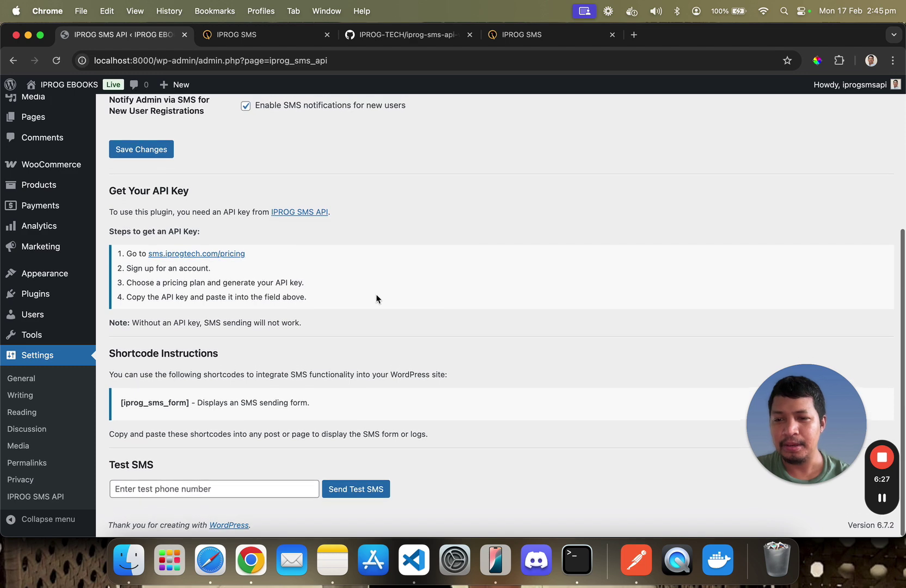
Try the Test SMS phone field's saved-number suggestion and check the mirrored iPhone
click(209, 485)
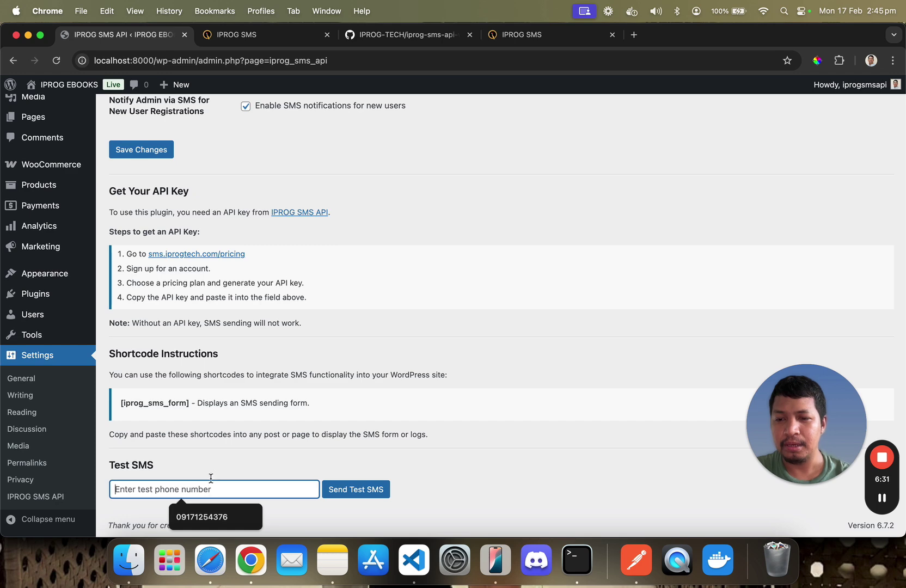
click(221, 461)
scroll(221, 460, up, 8)
click(340, 414)
scroll(339, 414, down, 8)
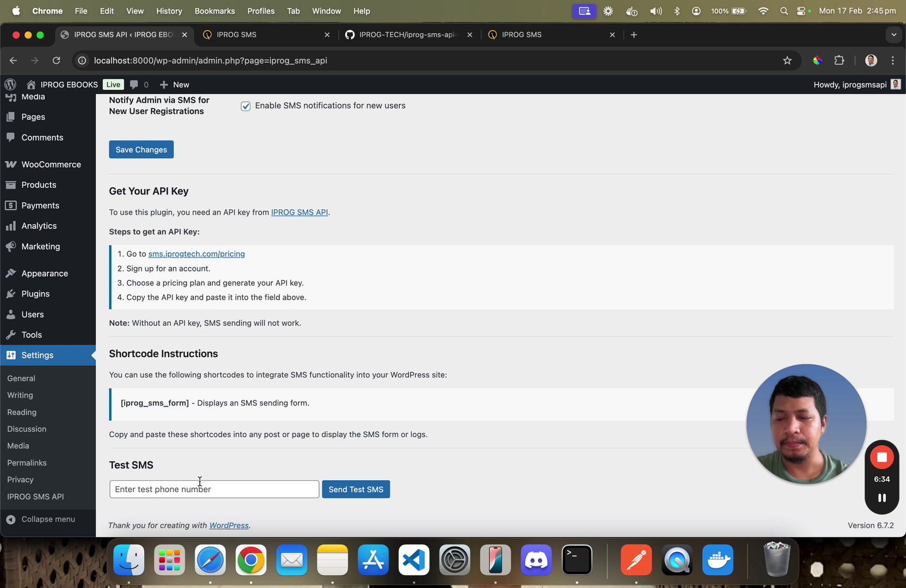
click(204, 472)
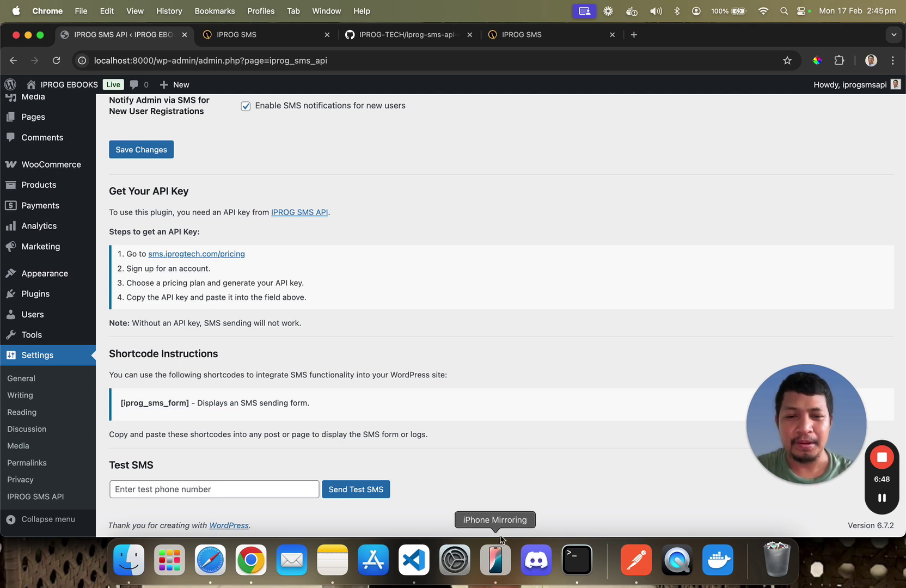
click(496, 559)
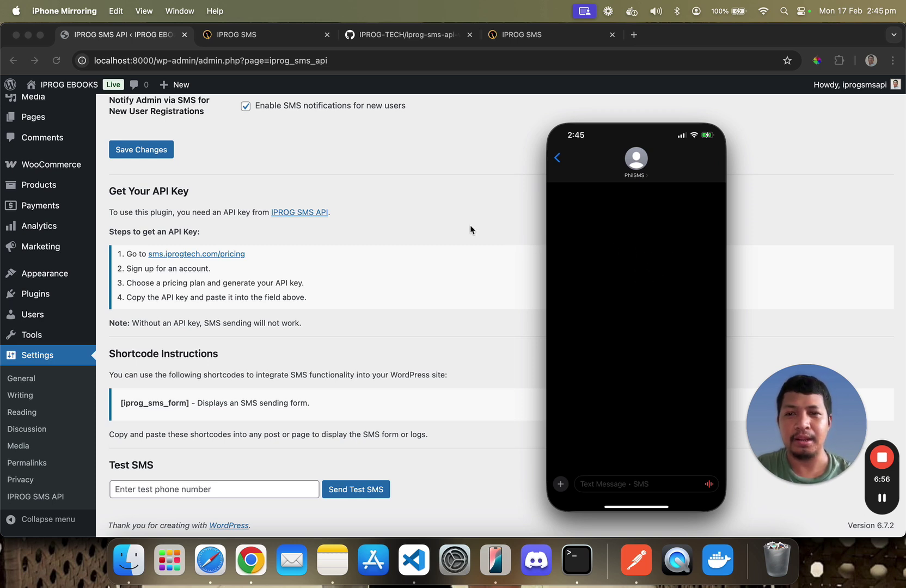
click(377, 287)
Send a test SMS to the saved admin phone number and view it on the mirrored iPhone
click(203, 489)
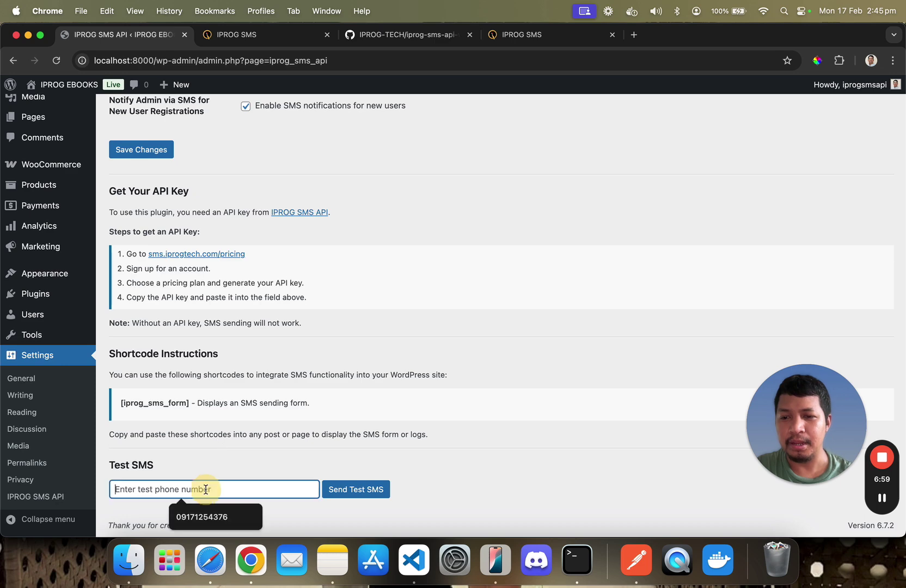
click(214, 515)
click(356, 490)
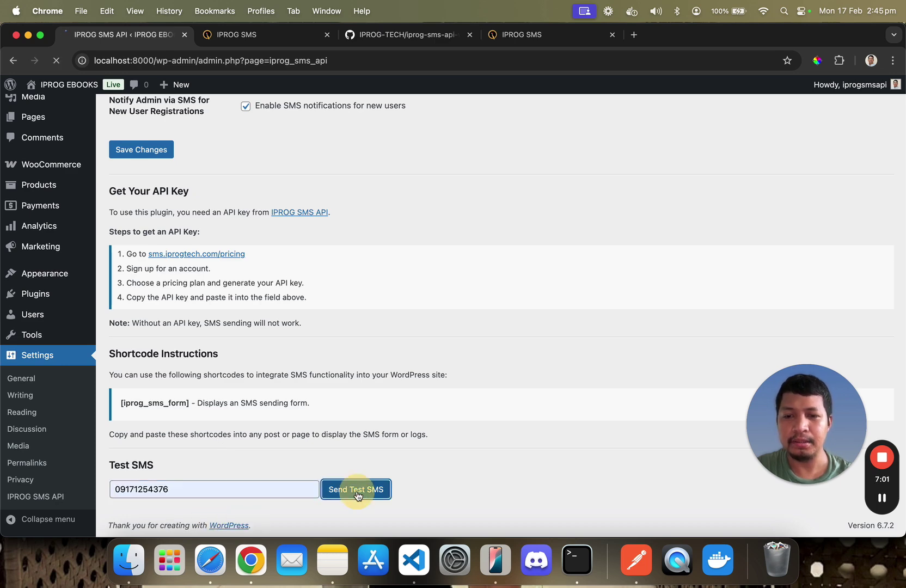
scroll(325, 444, down, 5)
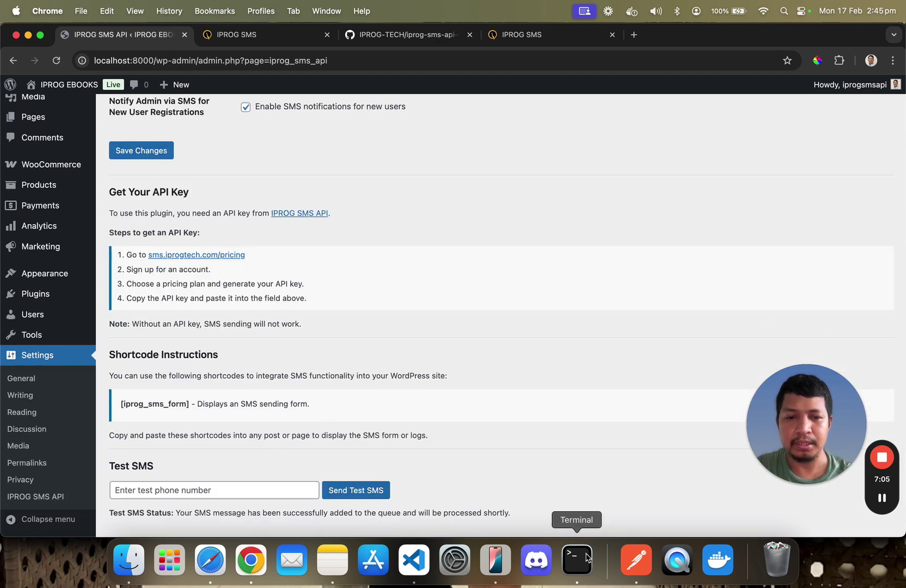
click(495, 560)
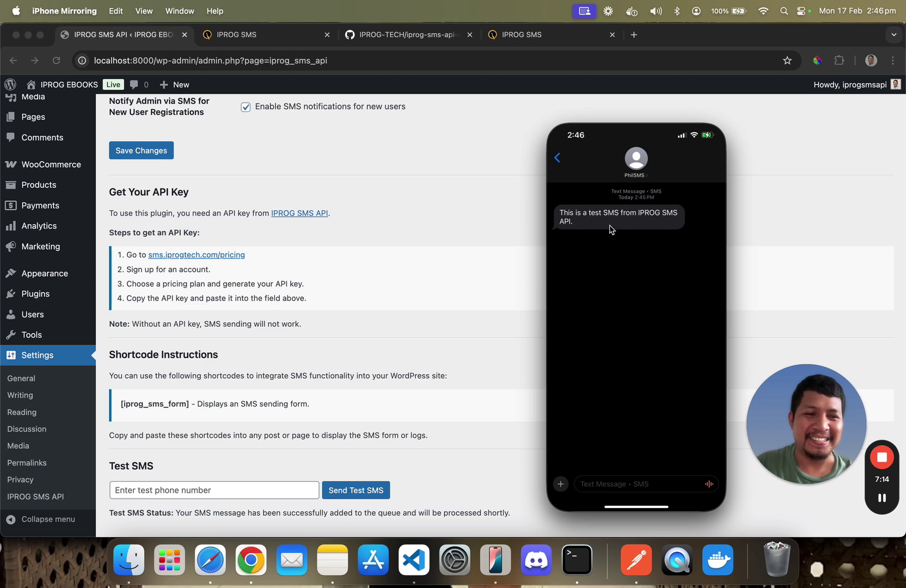
Return to the IPROG SMS API settings page and review its test SMS queued confirmation
click(506, 232)
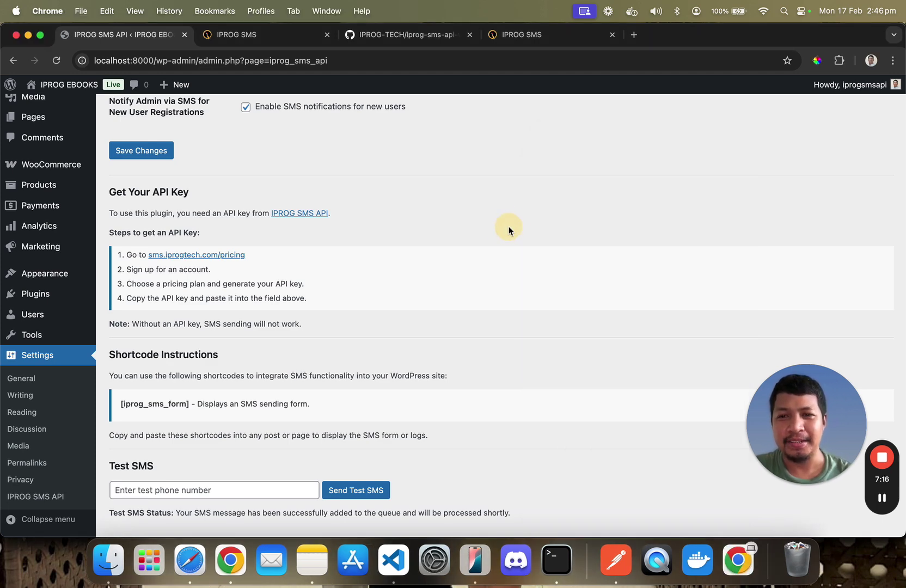
scroll(318, 410, up, 5)
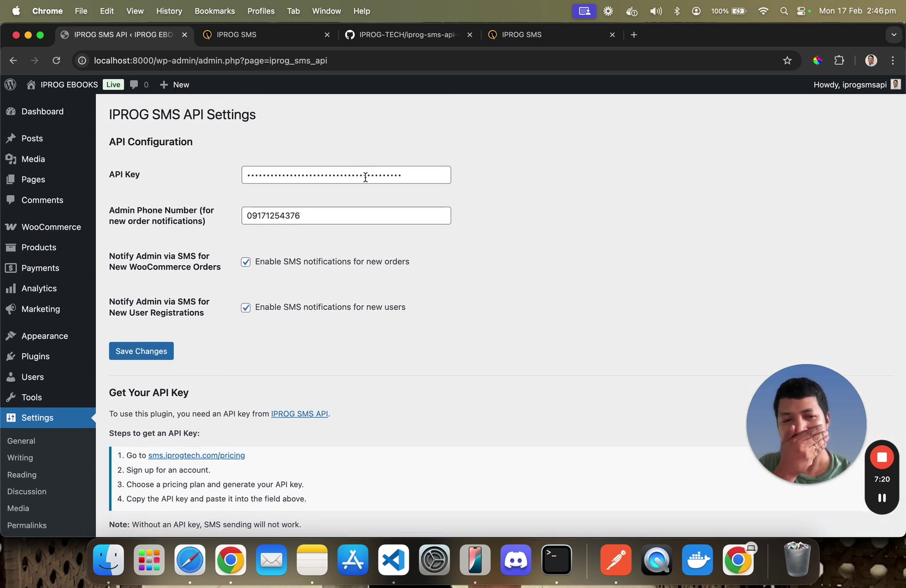
scroll(356, 280, down, 5)
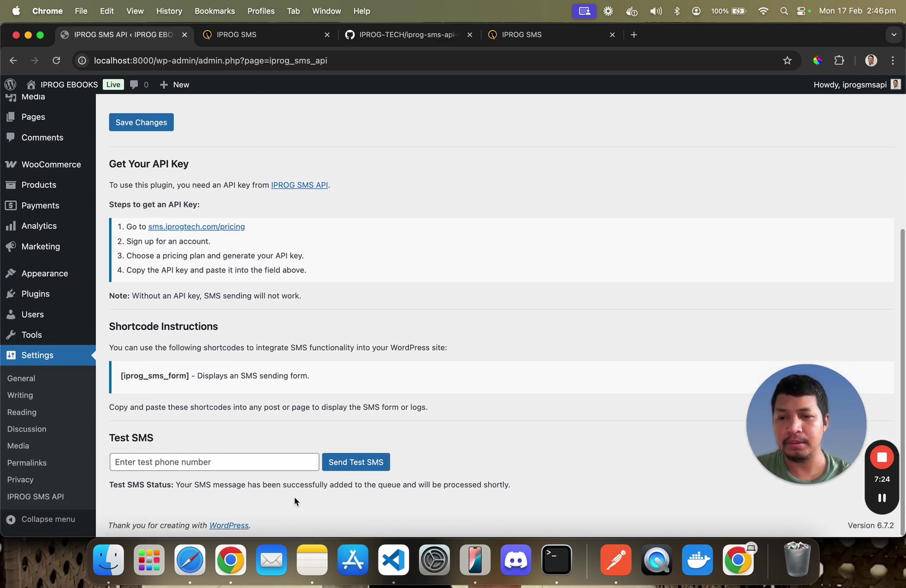
scroll(404, 365, up, 3)
scroll(404, 369, up, 2)
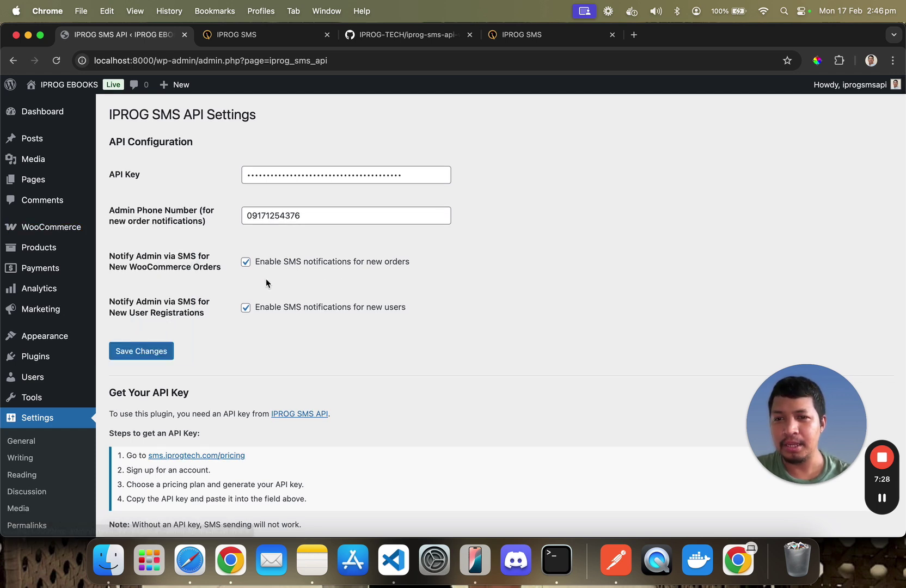
scroll(192, 255, down, 5)
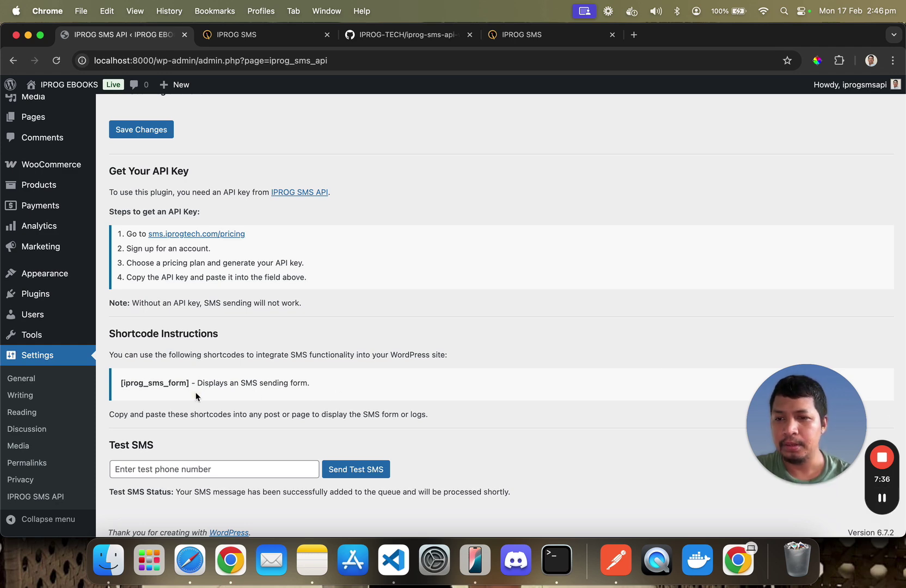
scroll(71, 236, up, 5)
Open the Hello world! post from Posts and view it live with its [iprog_sms_form] form
mouse_move(53, 142)
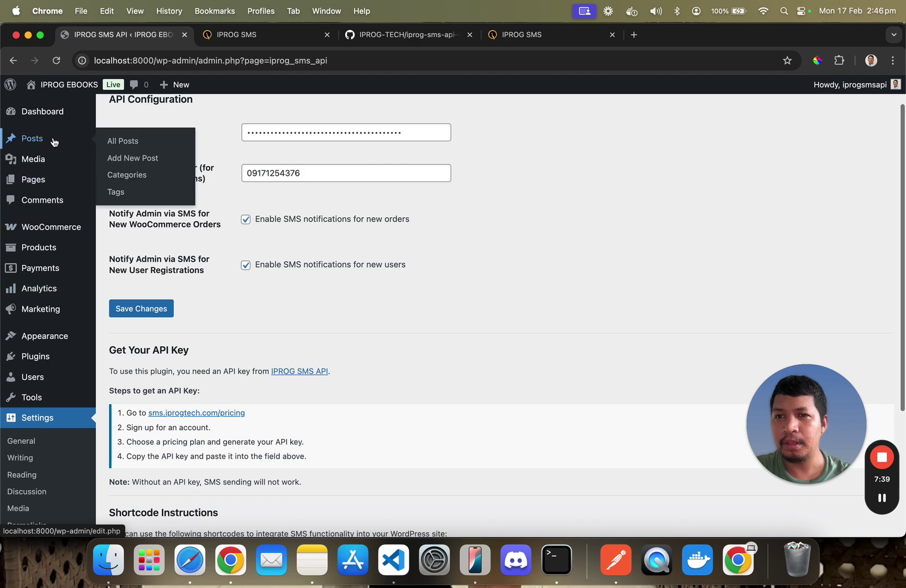
super+click(57, 139)
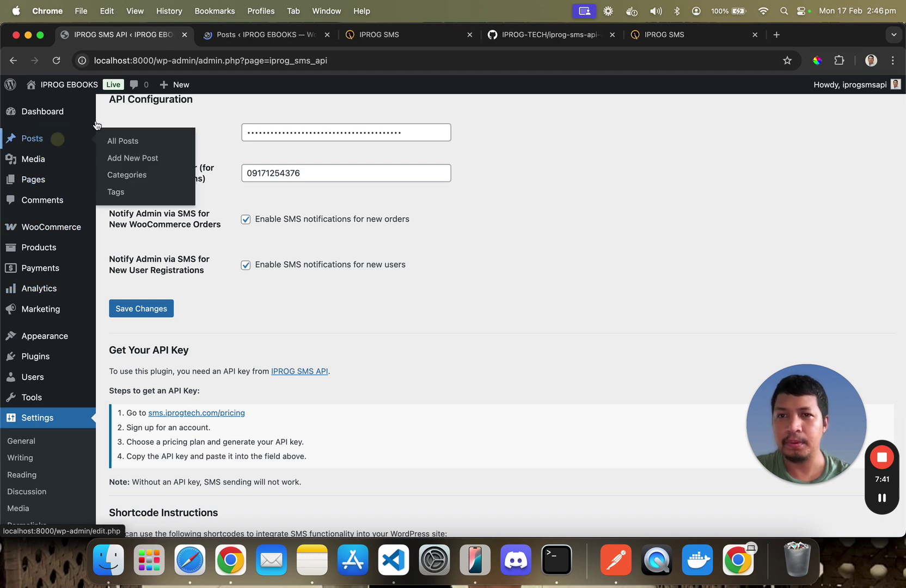
click(260, 34)
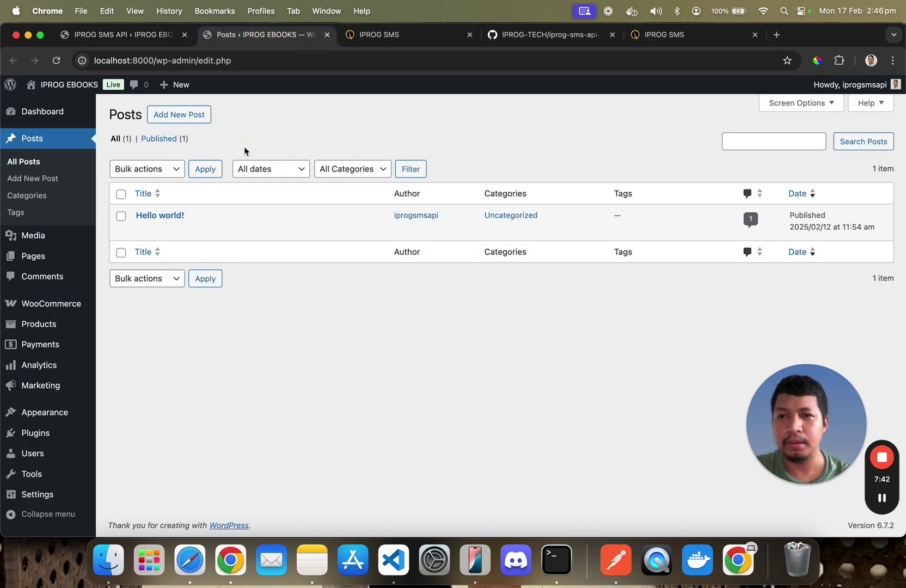
click(179, 214)
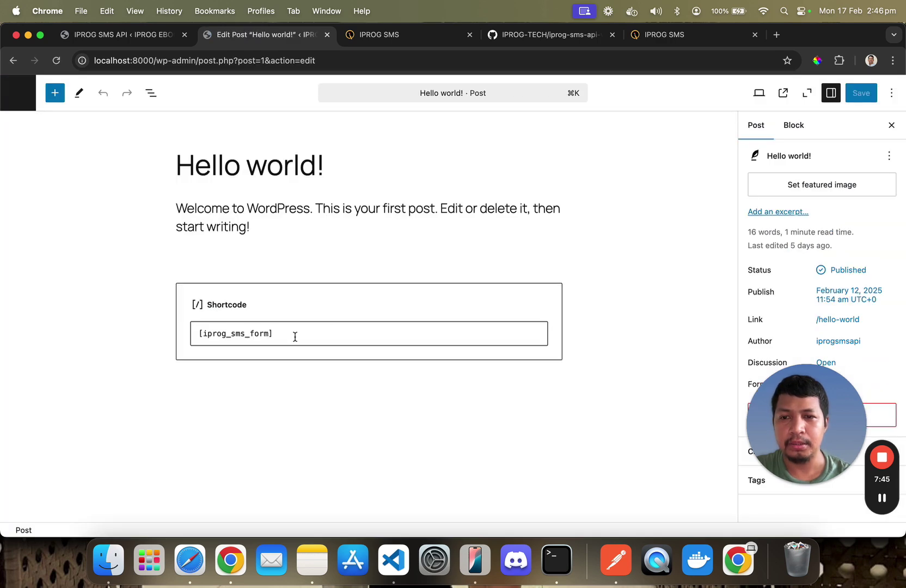
drag(193, 334, 353, 310)
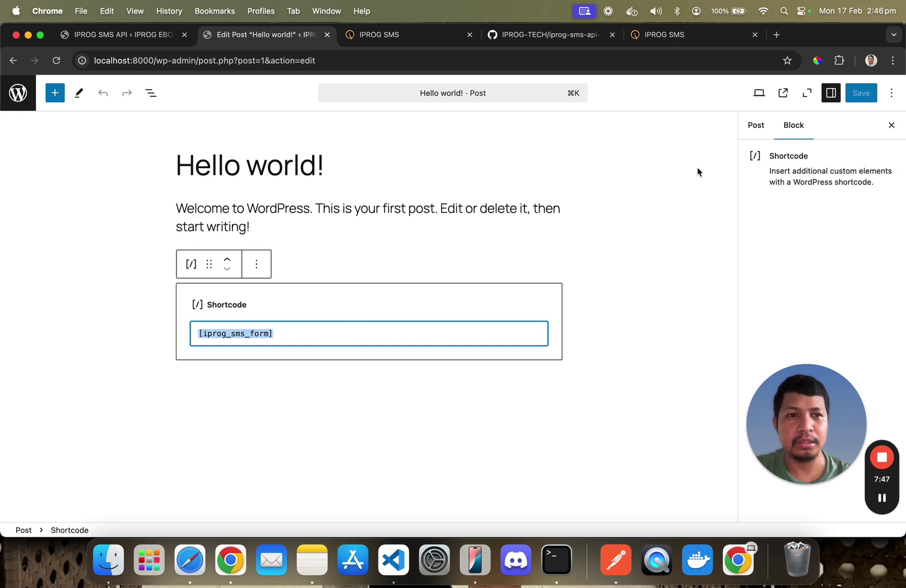
click(782, 93)
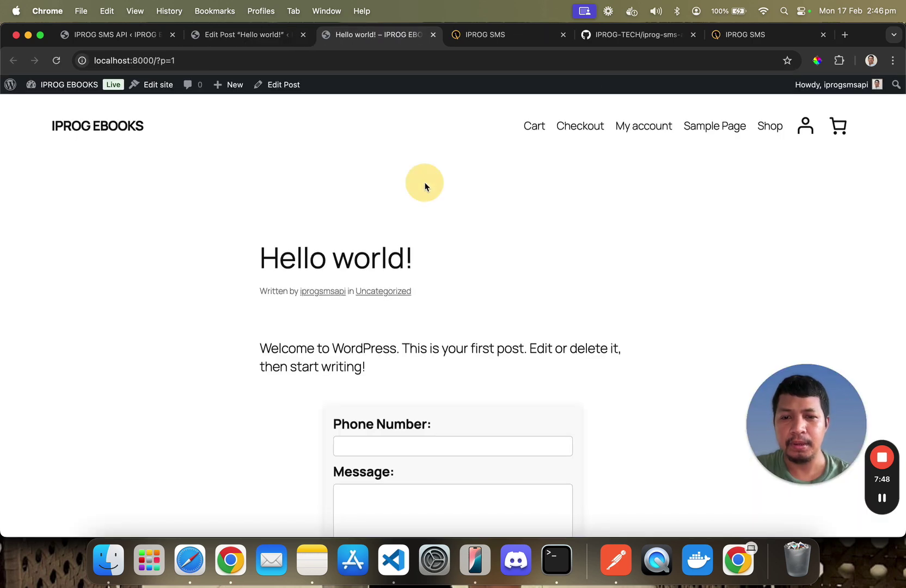
Fill the SMS form's Phone Number field with the saved autofill number
scroll(381, 228, down, 5)
click(411, 174)
scroll(410, 182, up, 3)
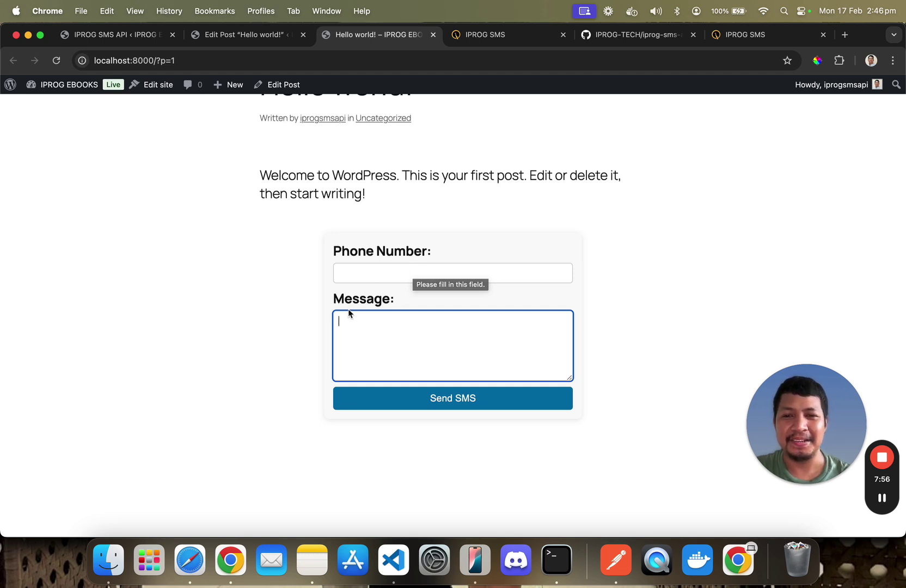
click(378, 273)
click(412, 301)
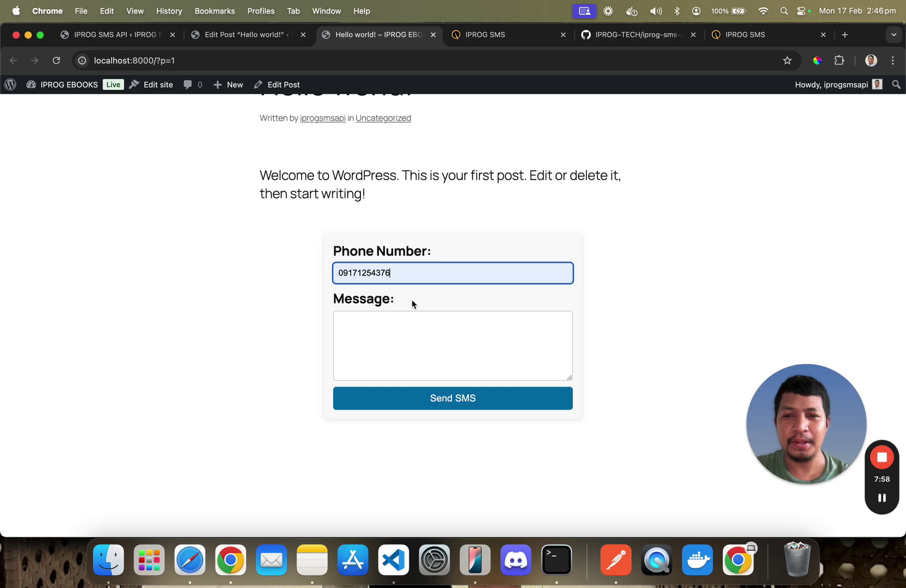
Send the message 'this is a test from wordpress sms form' and check it on the mirrored iPhone
click(417, 356)
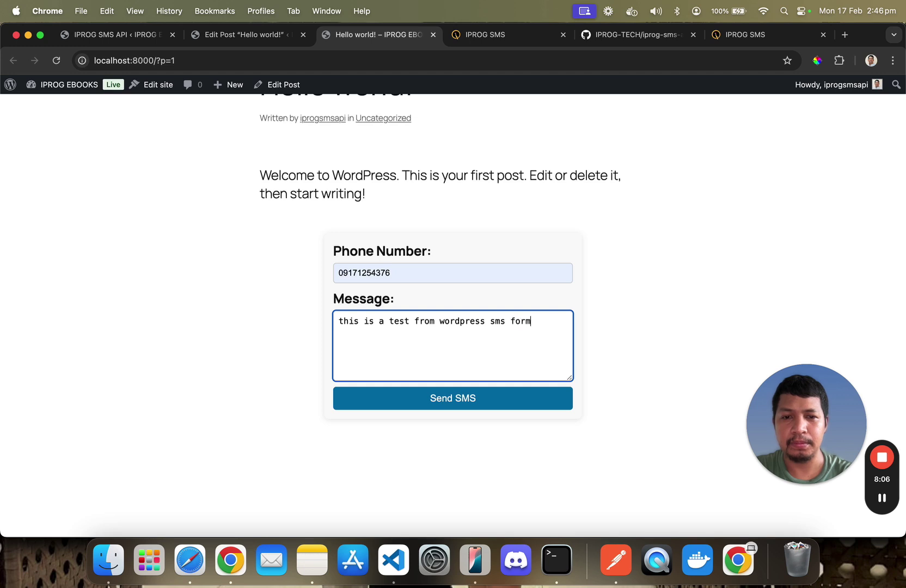
click(422, 400)
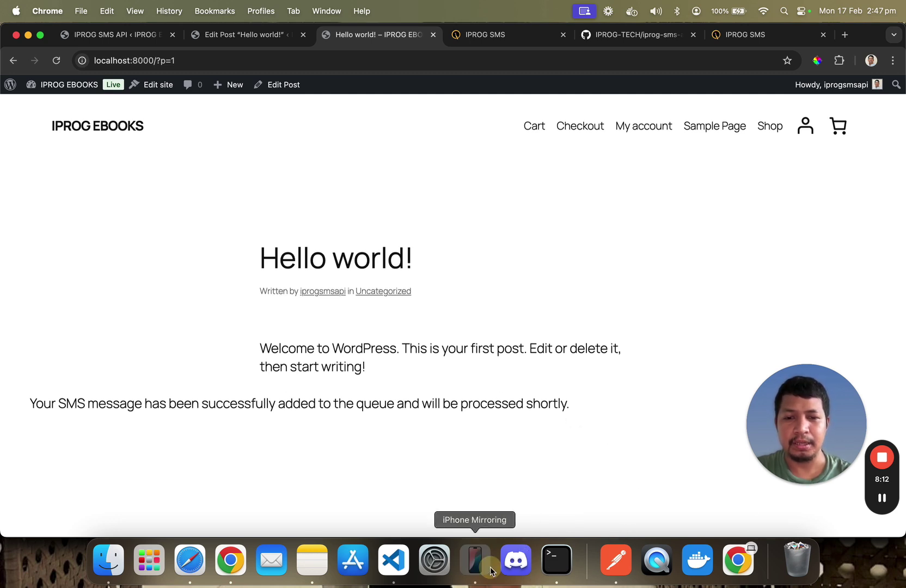
click(475, 560)
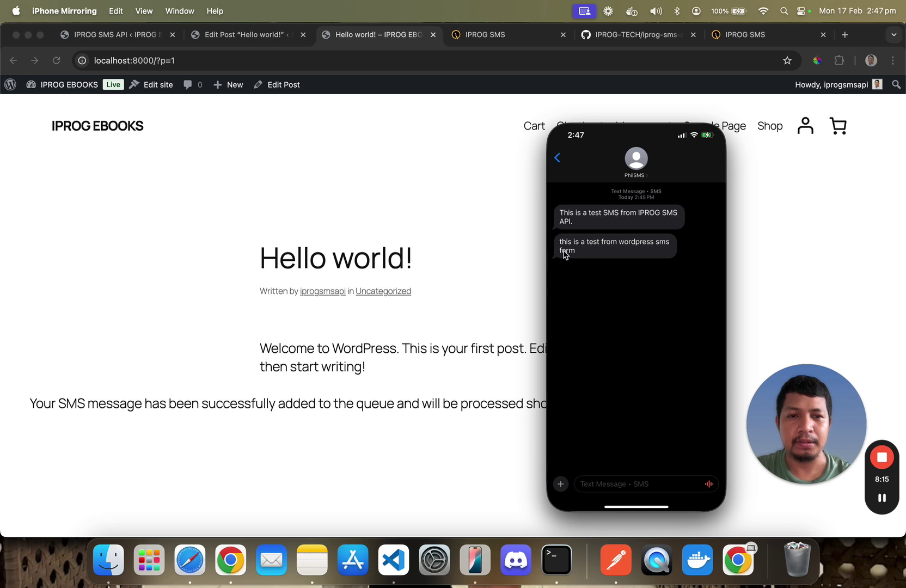
click(425, 238)
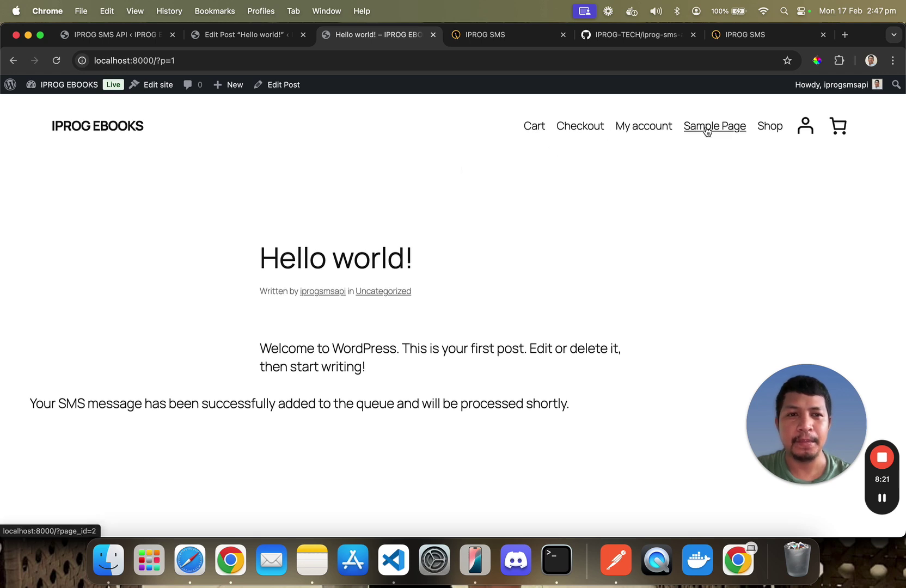
Add Product 1 to the cart from the Shop page
click(769, 125)
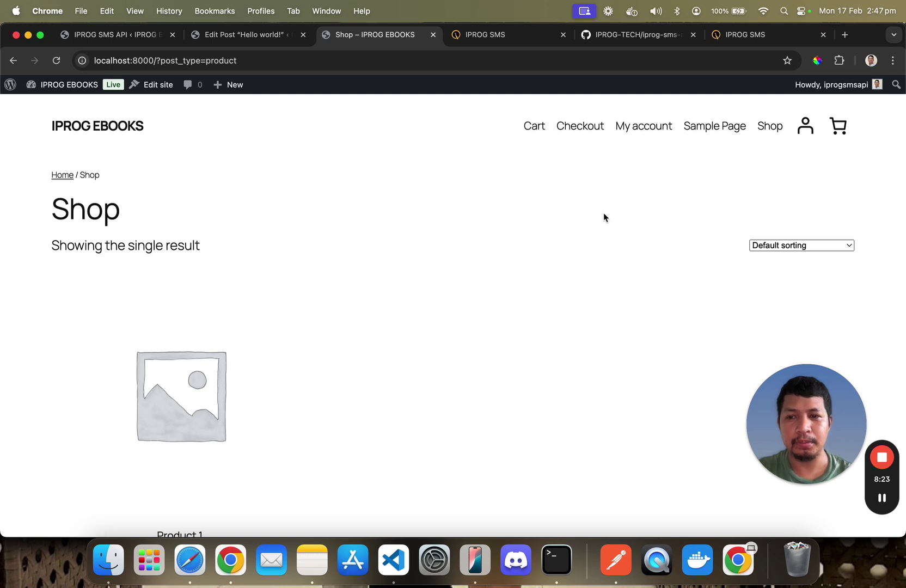
scroll(267, 324, down, 4)
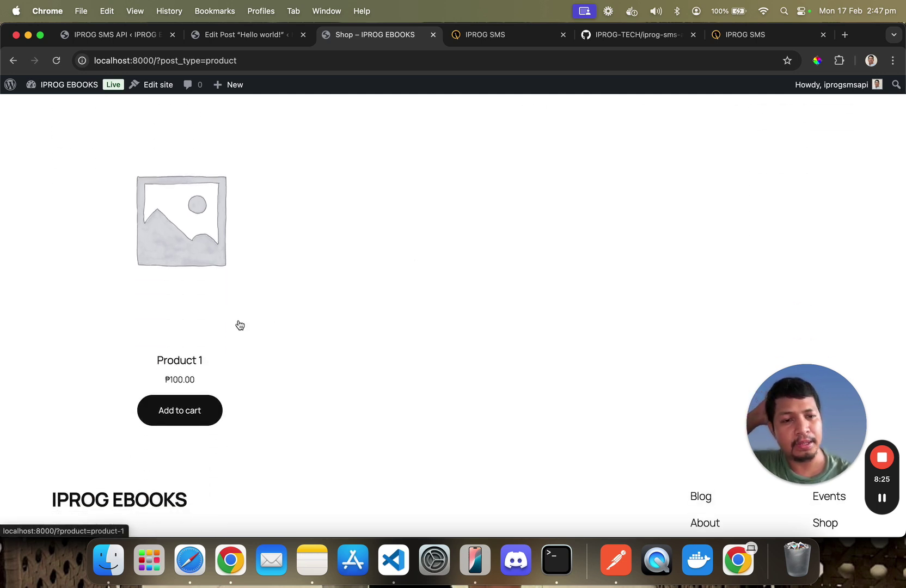
click(178, 410)
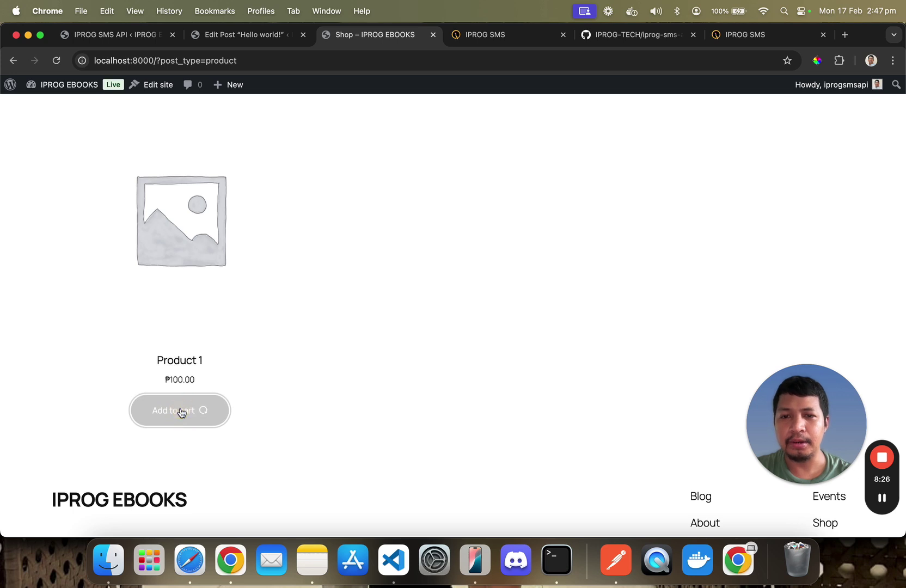
scroll(327, 325, down, 4)
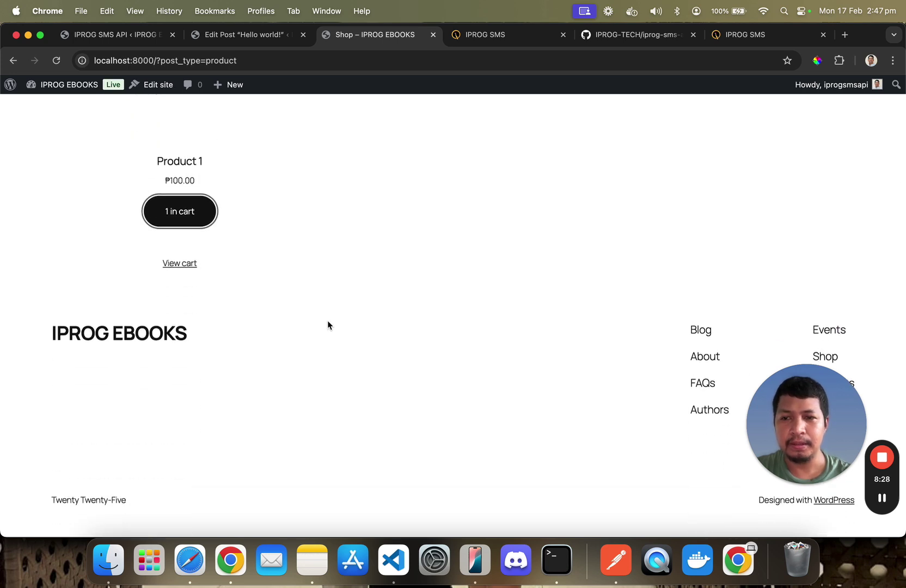
scroll(328, 325, up, 8)
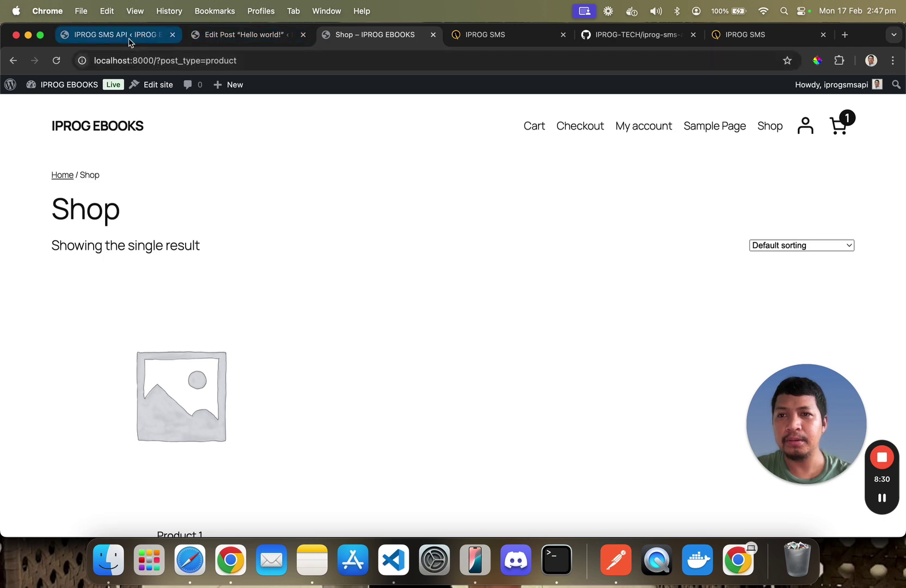
Check the admin phone number for order alerts in the SMS API settings, then return to Shop
click(108, 34)
click(247, 173)
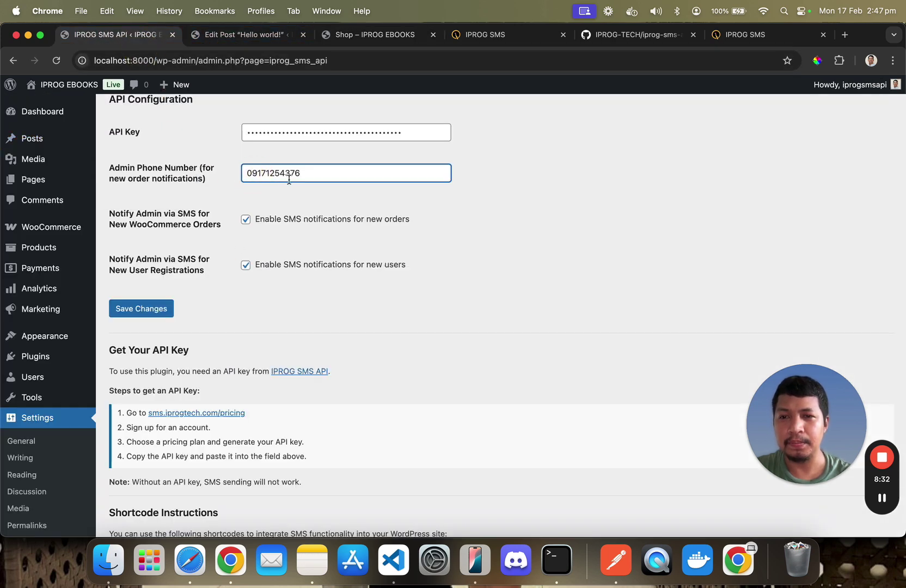
click(365, 36)
scroll(383, 275, down, 5)
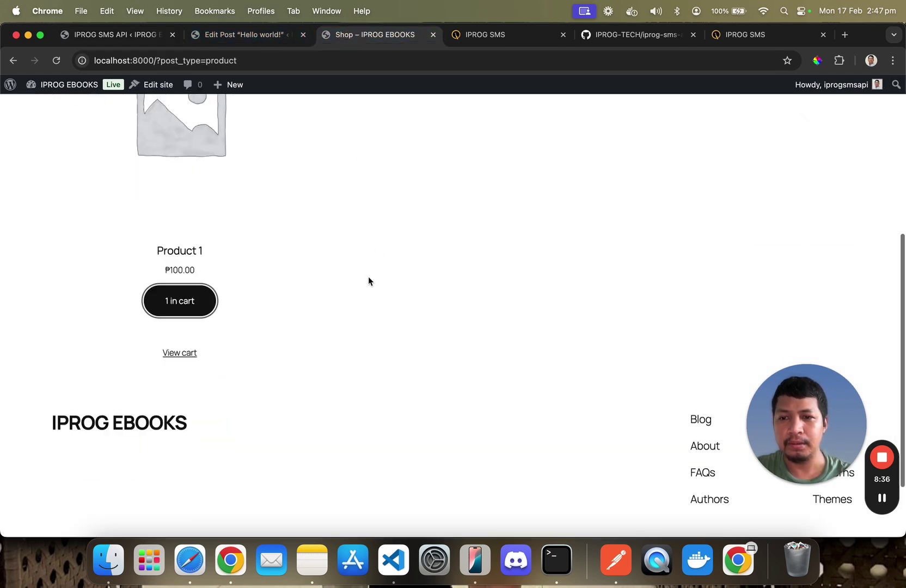
scroll(365, 279, up, 2)
scroll(363, 280, up, 3)
Open the Cart page showing Product 1 at ₱100.00 and proceed to checkout
click(835, 124)
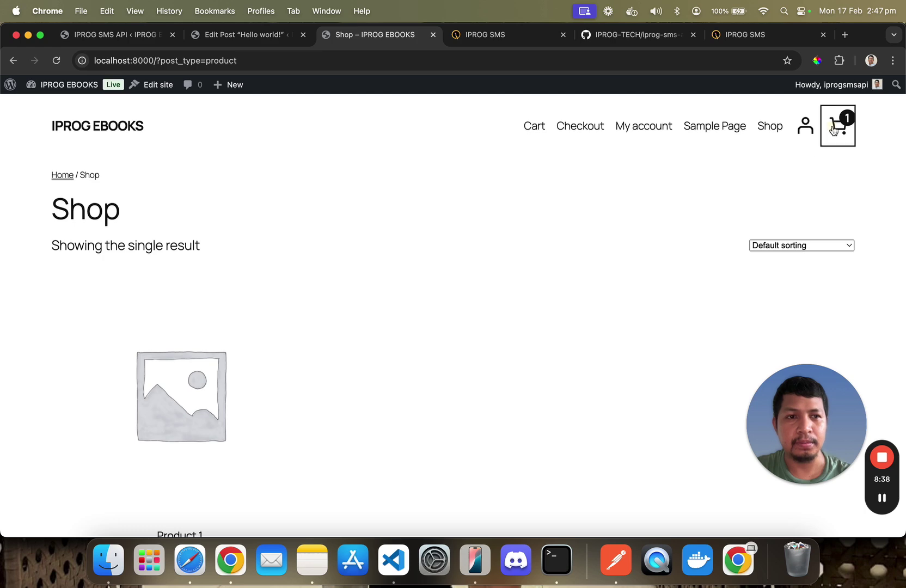
click(497, 366)
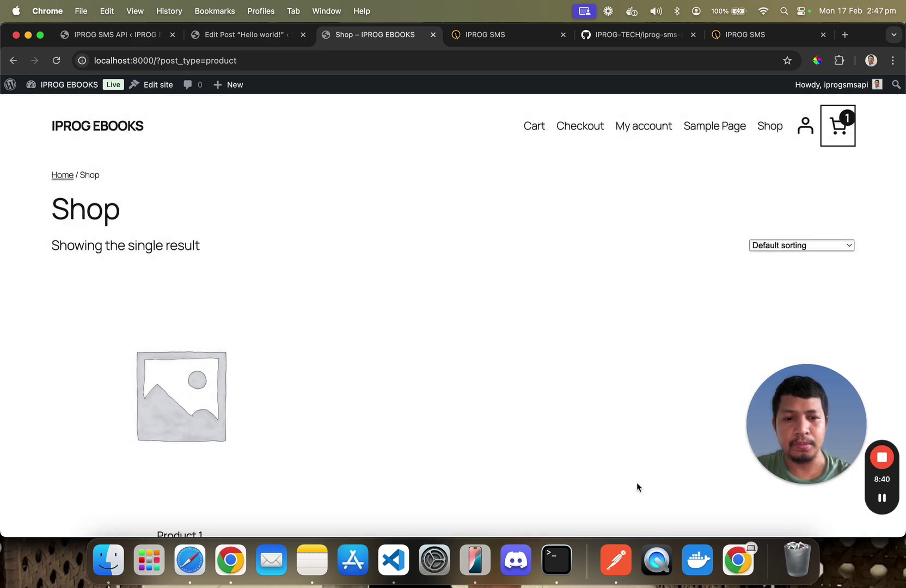
scroll(483, 396, down, 3)
scroll(483, 396, down, 4)
click(180, 263)
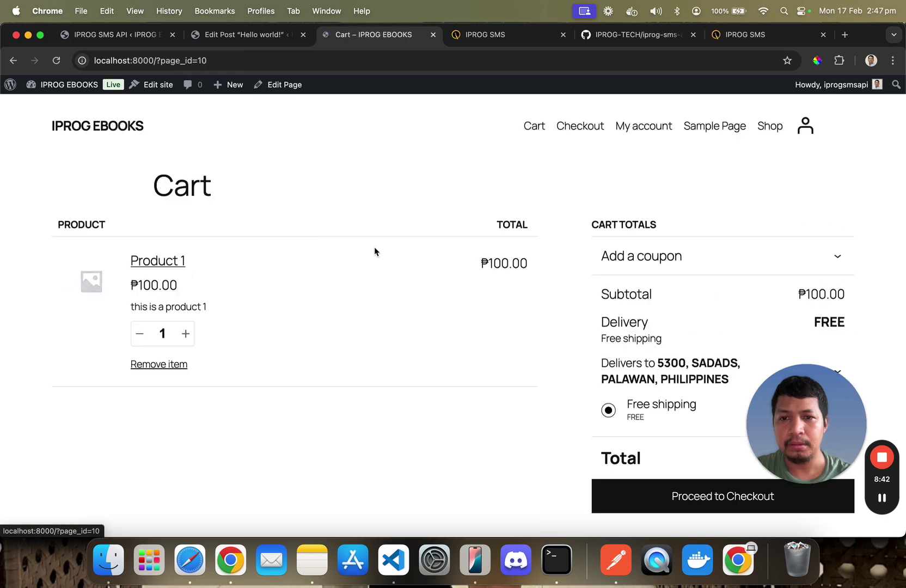
scroll(374, 251, down, 2)
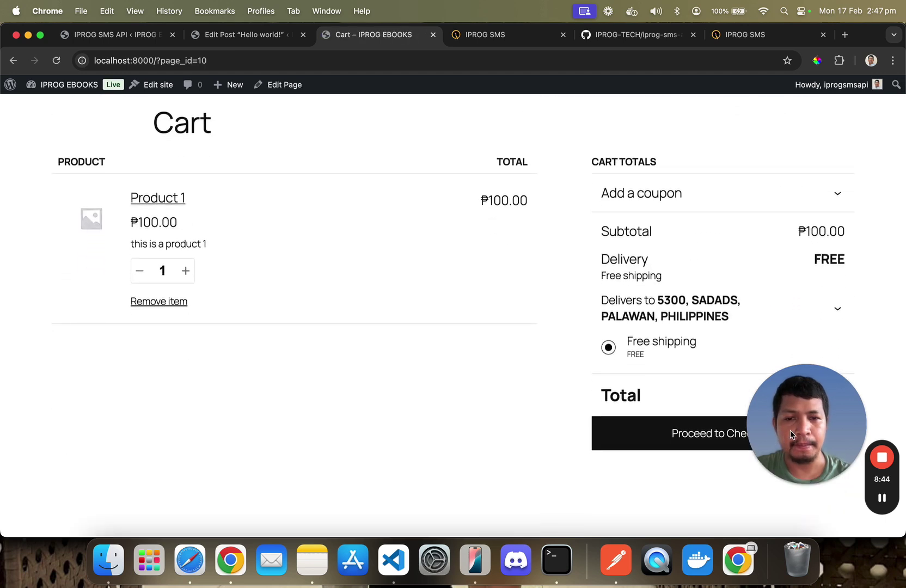
drag(790, 430, 201, 465)
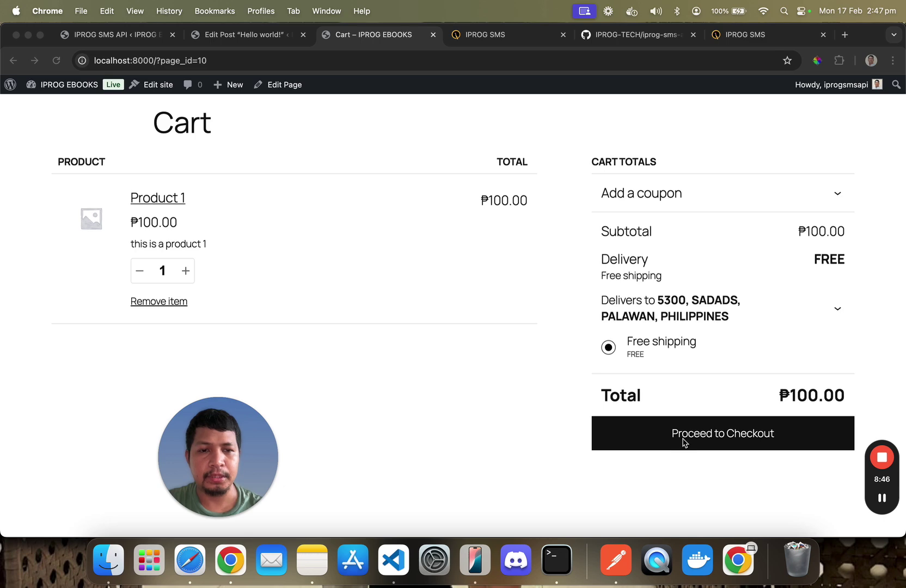
click(702, 439)
Review checkout and place the cash-on-delivery order for Product 1 totalling ₱100.00
click(709, 436)
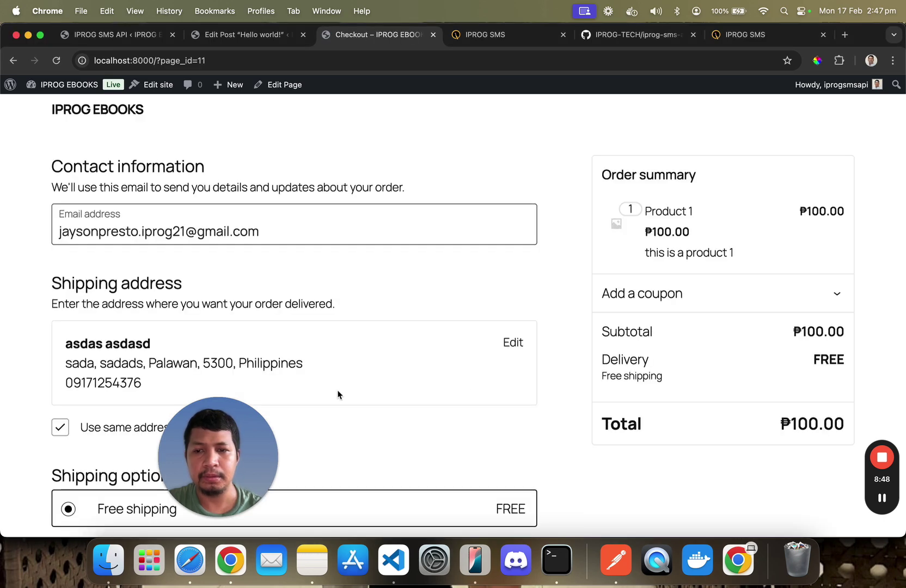
drag(235, 439, 729, 445)
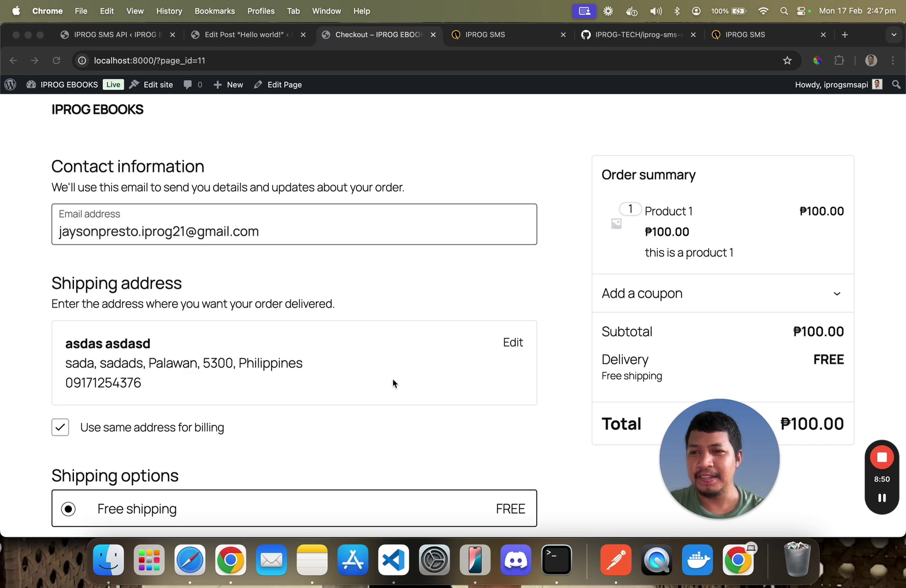
scroll(394, 382, down, 2)
scroll(392, 382, down, 10)
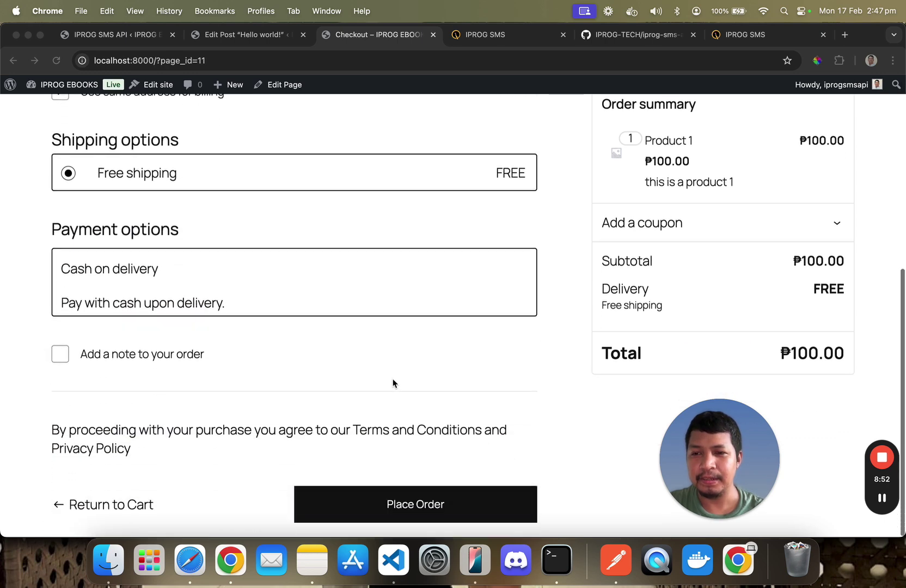
scroll(393, 383, up, 12)
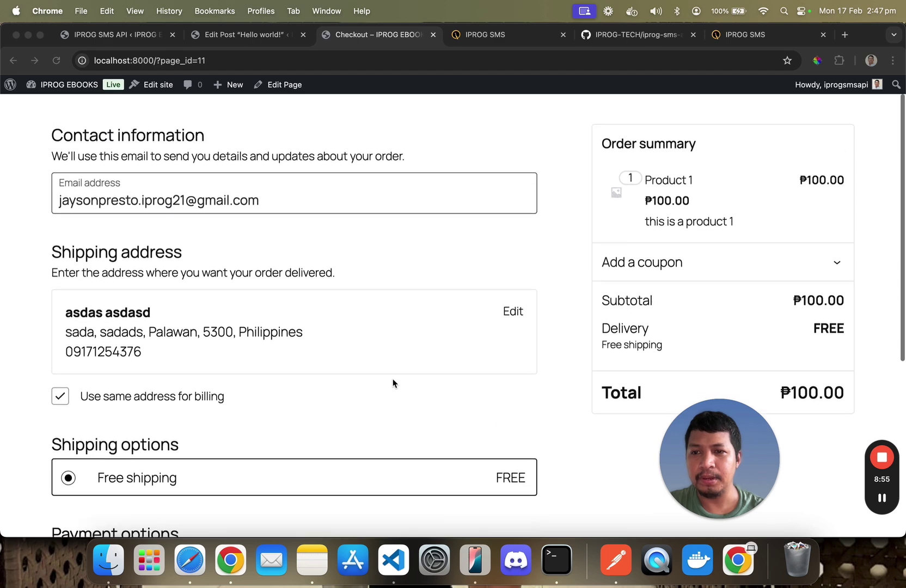
scroll(393, 382, down, 12)
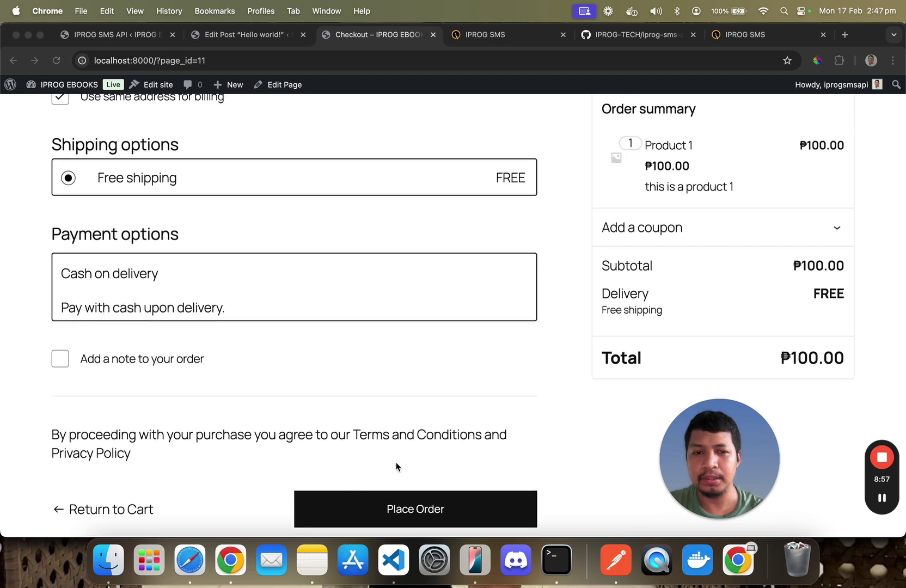
click(431, 462)
click(422, 500)
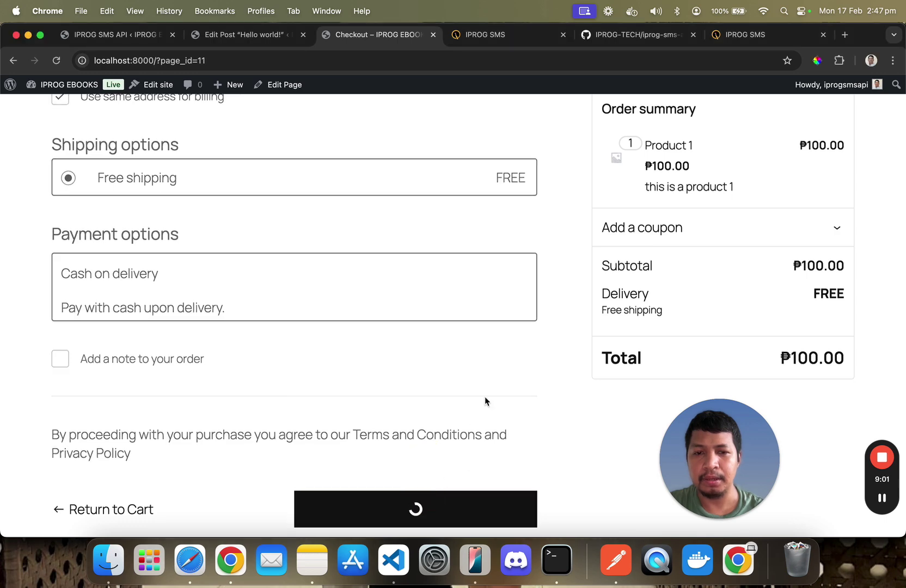
scroll(484, 401, down, 8)
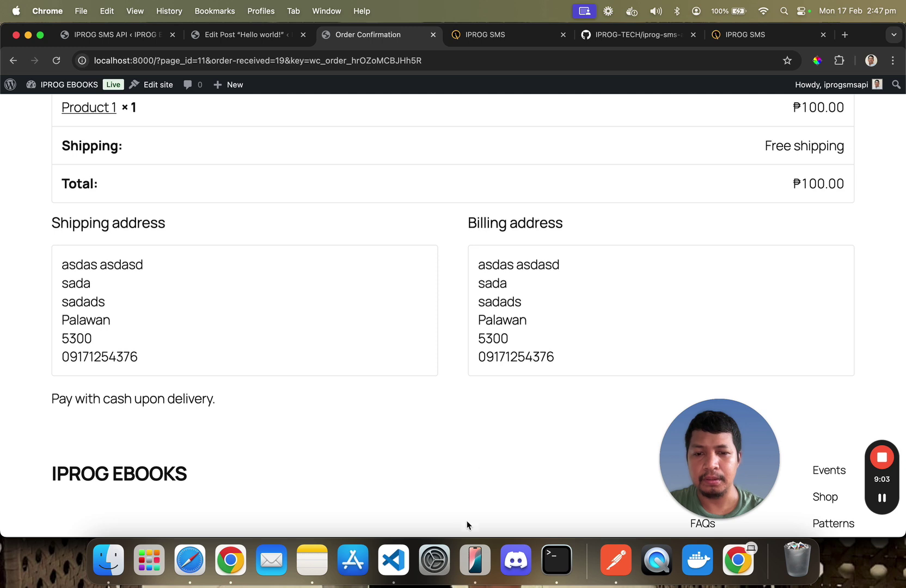
click(478, 562)
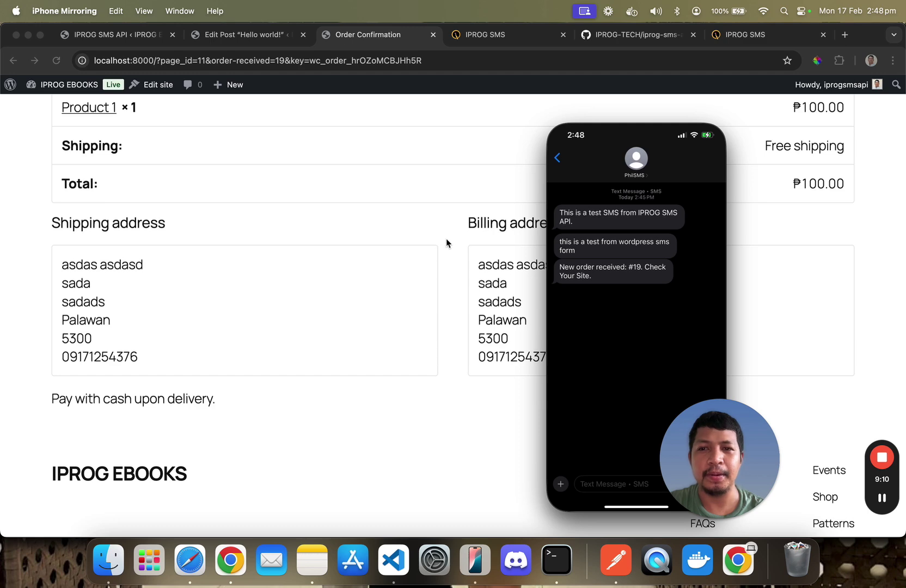
click(463, 254)
scroll(463, 253, up, 1)
scroll(463, 253, up, 5)
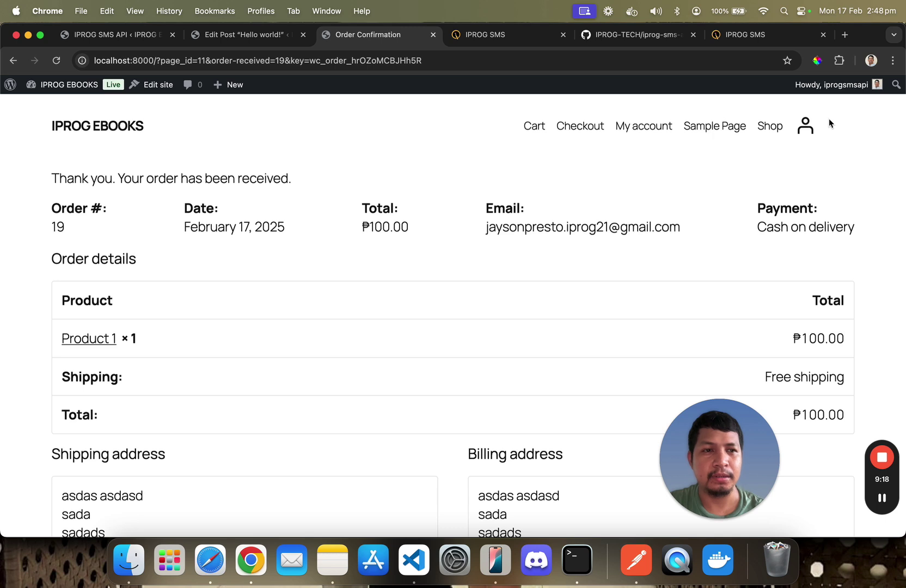
Log out and fill the registration form with username iprog21 and a test e-mail address
mouse_move(838, 84)
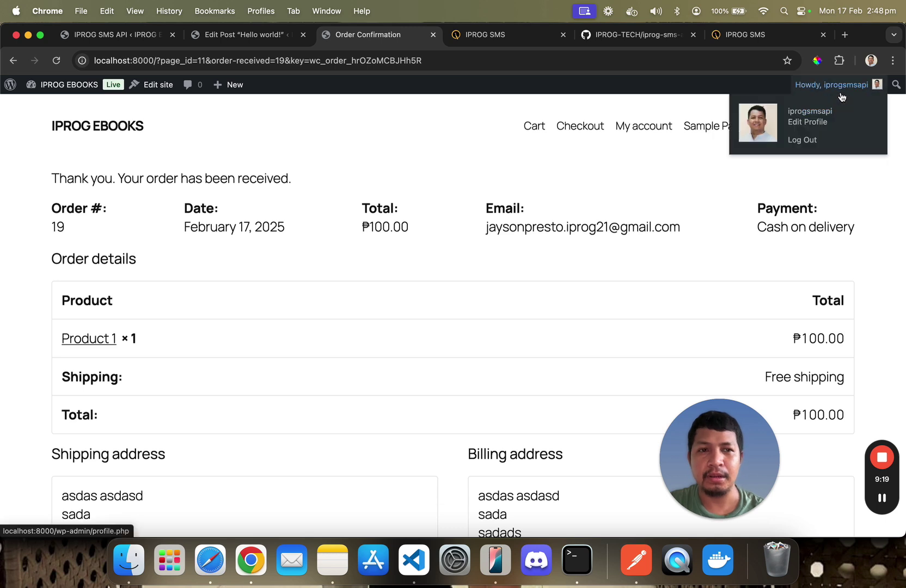
click(810, 140)
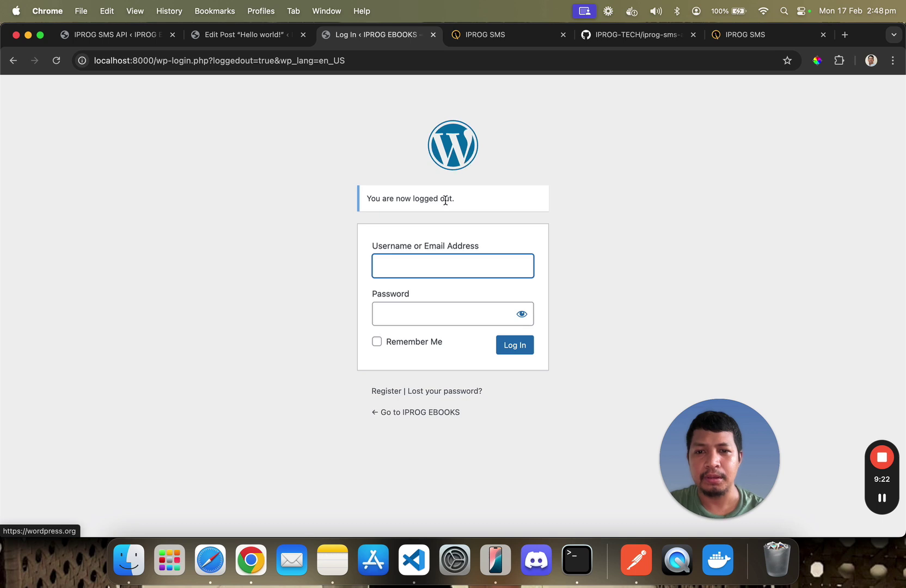
click(382, 397)
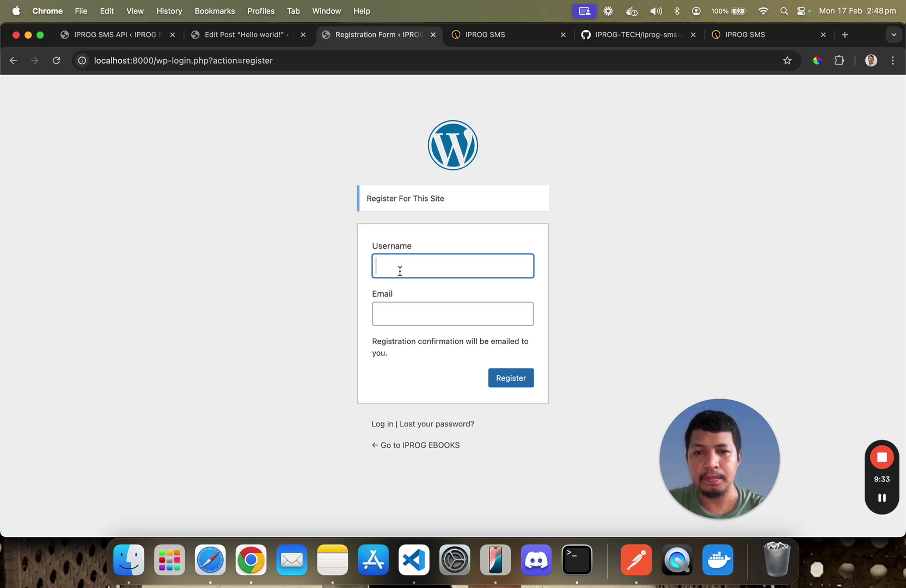
text(iprog21)
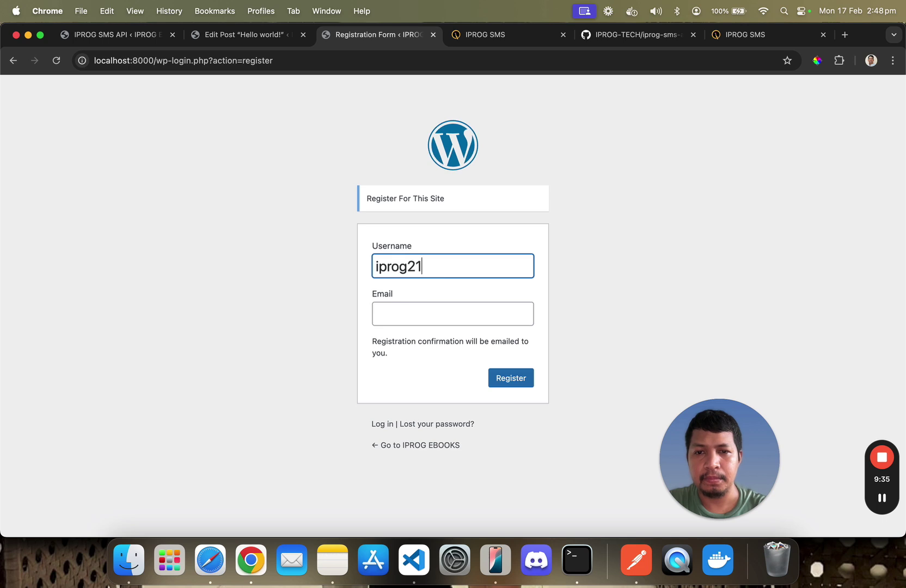
click(391, 310)
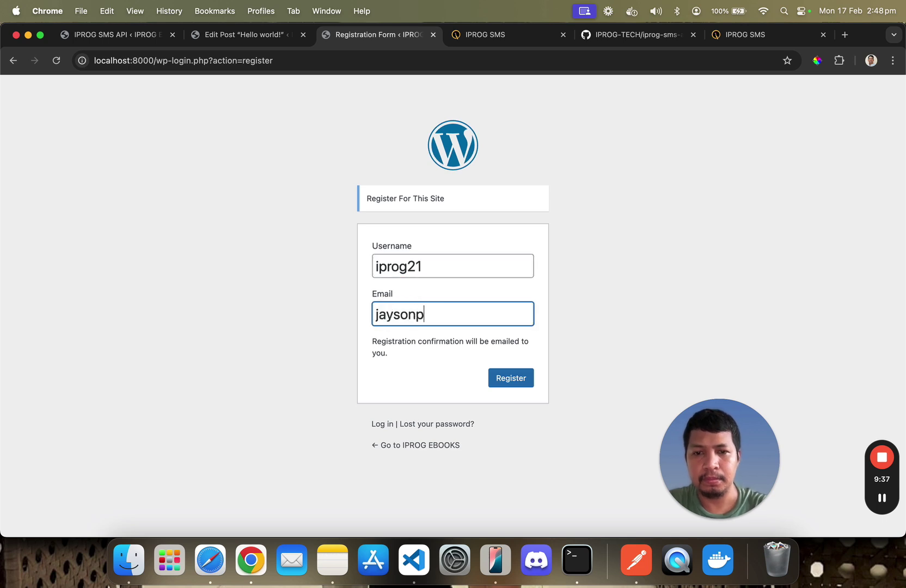
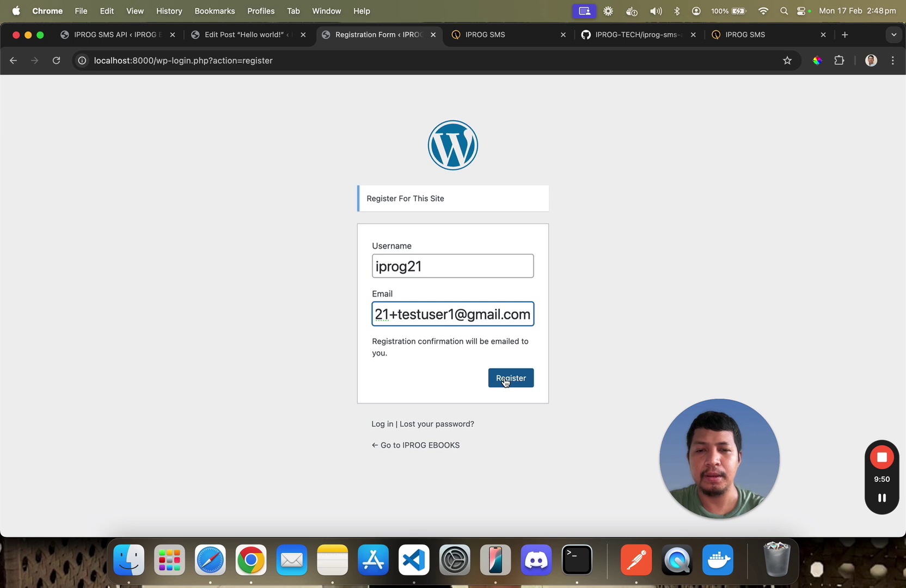
Submit the registration, replace the duplicate username with a unique one, and resubmit
click(505, 382)
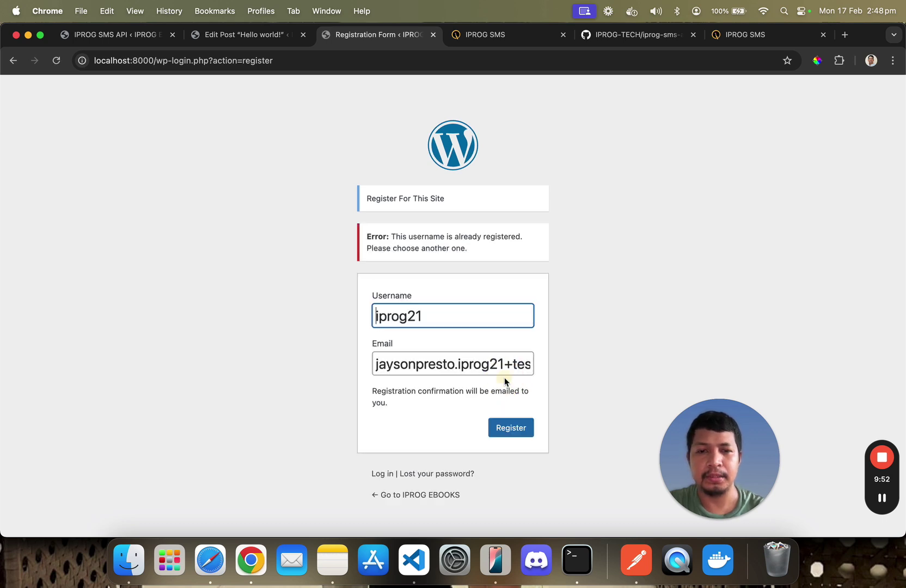
click(435, 317)
text(testuser)
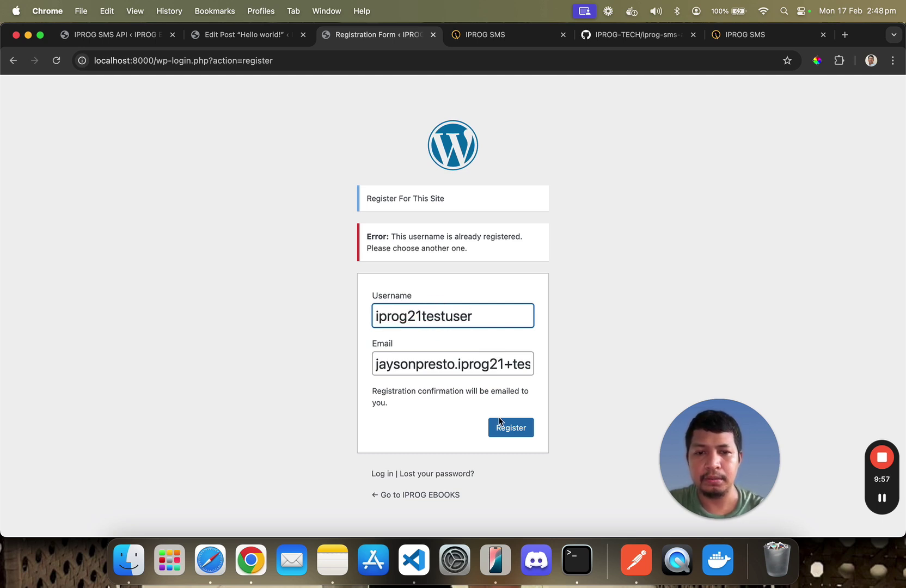
click(501, 425)
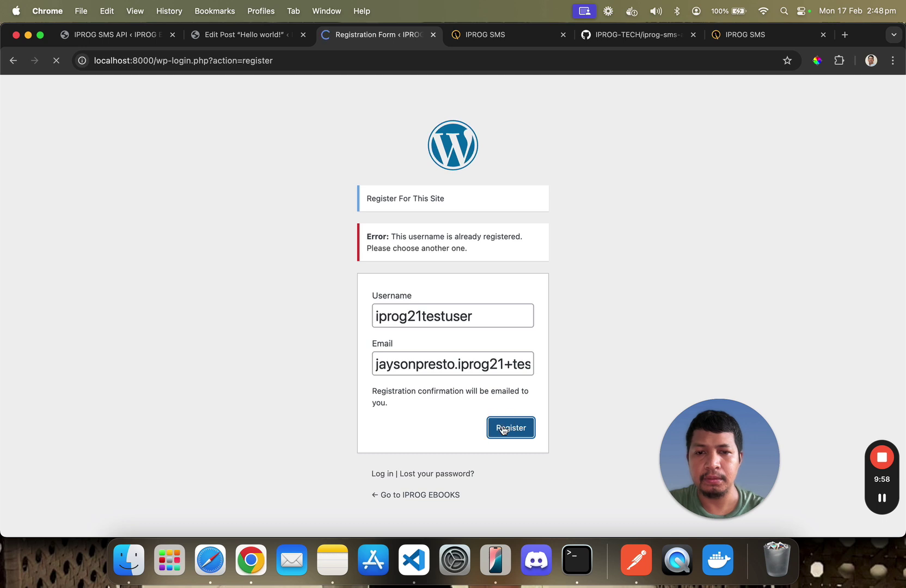
click(495, 559)
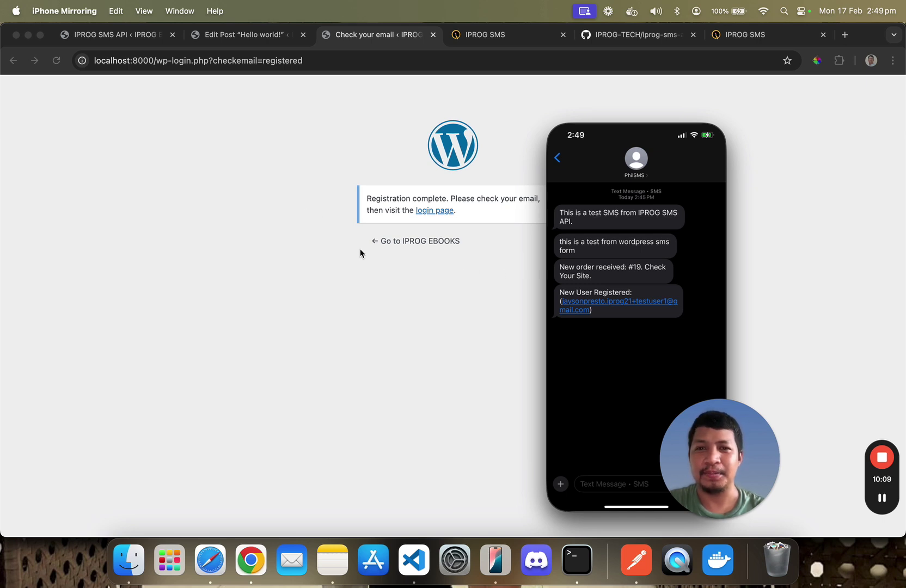
click(233, 196)
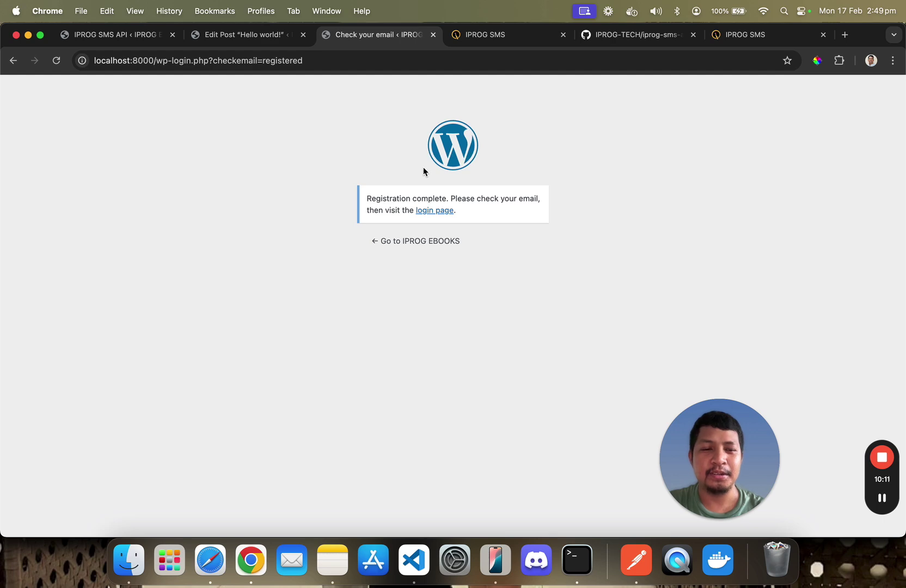
Switch from the IPROG SMS profile tab to the API home page showing 63 SMS credits
click(713, 43)
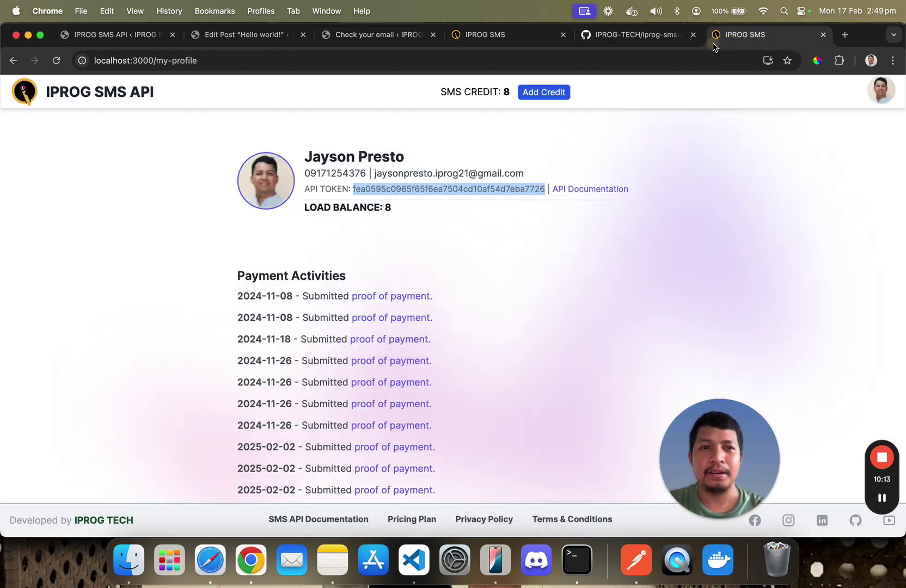
click(516, 34)
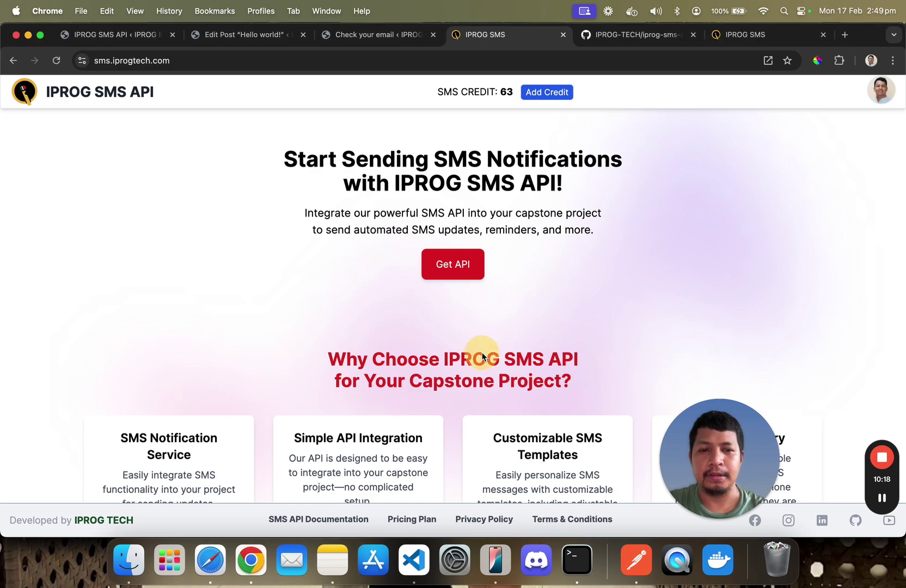
scroll(481, 357, down, 5)
scroll(482, 356, up, 5)
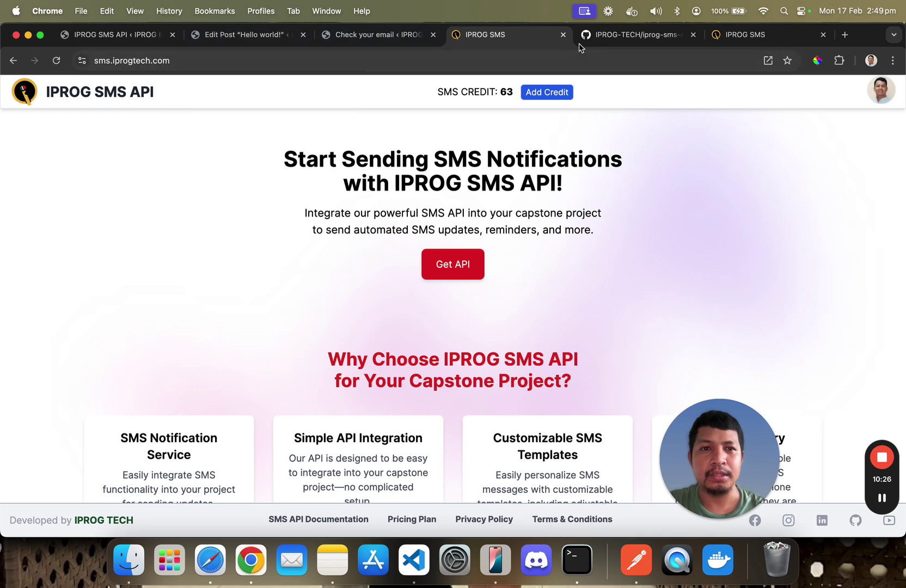
Show the iprog-sms-api-wp-plugin GitHub repository and scroll to its README installation steps
click(599, 36)
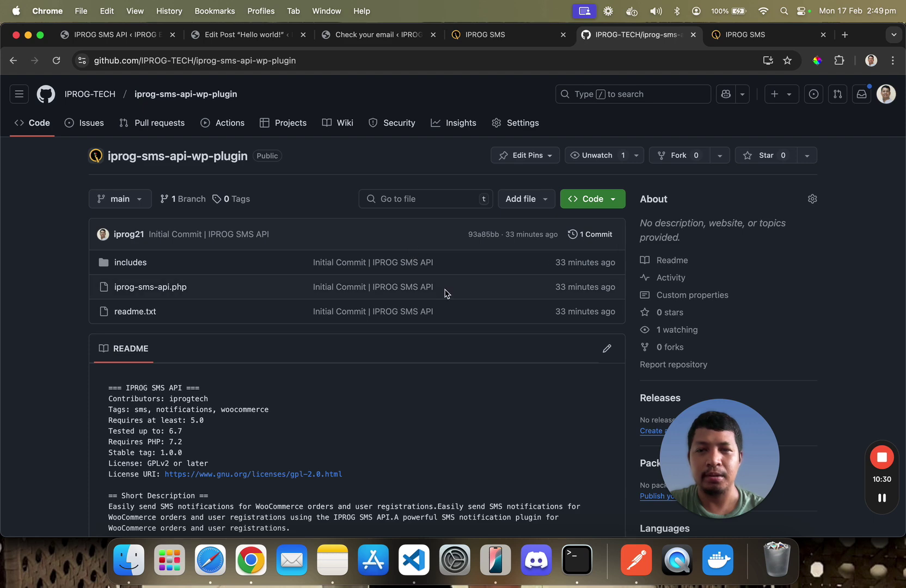
scroll(444, 294, down, 3)
scroll(444, 294, up, 3)
scroll(444, 294, down, 1)
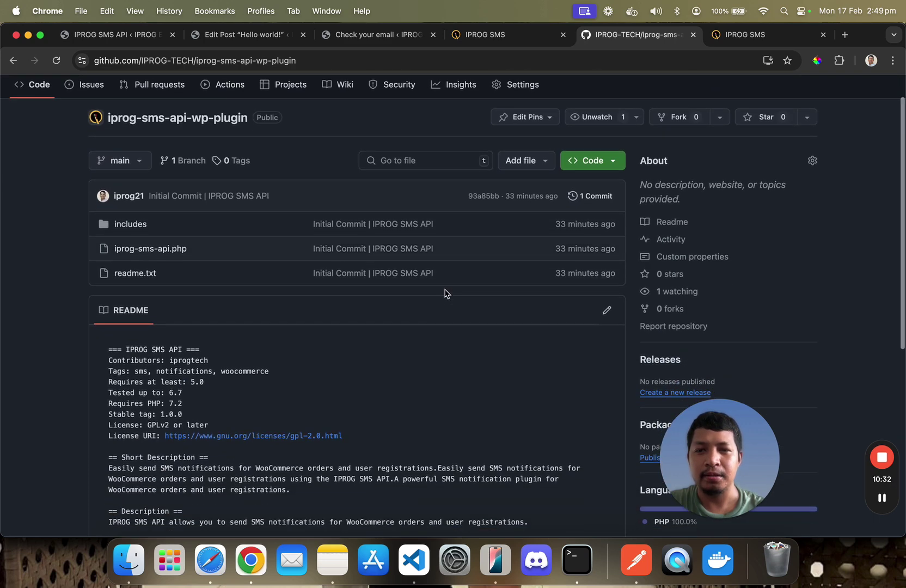
scroll(445, 294, down, 2)
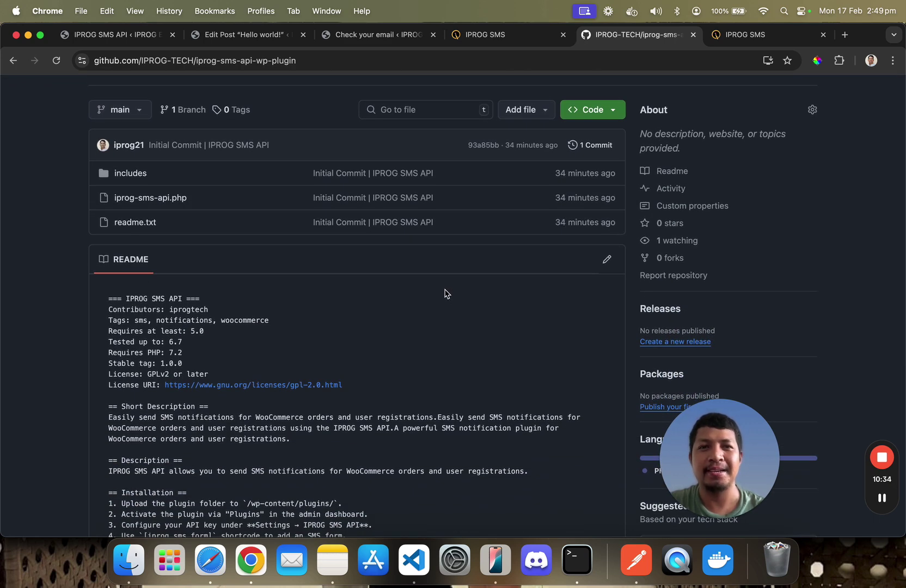